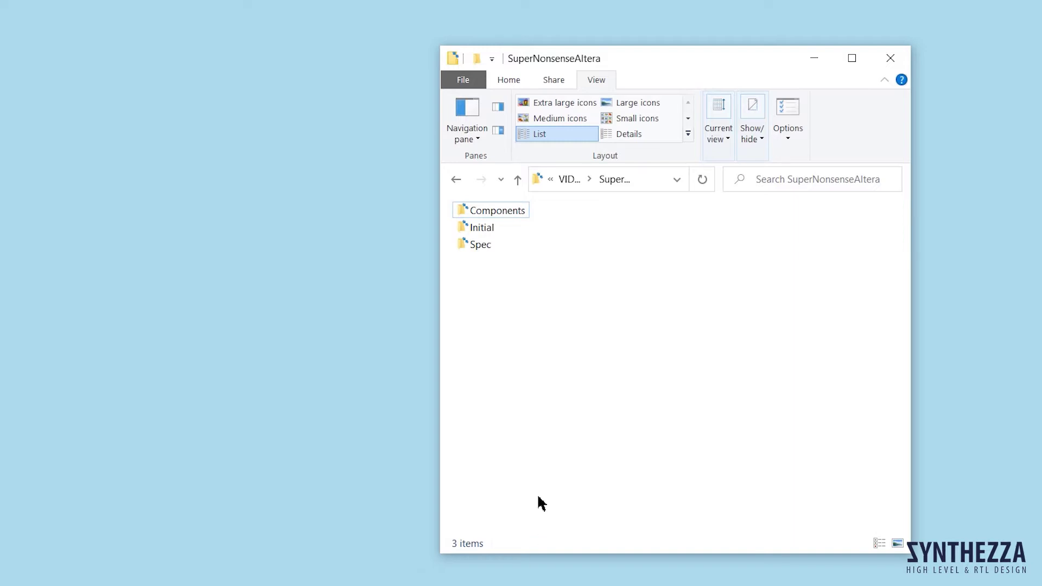
Look through the Initial folder and its General subfolder, and return to the SuperNonsenseAltera project folder
click(496, 230)
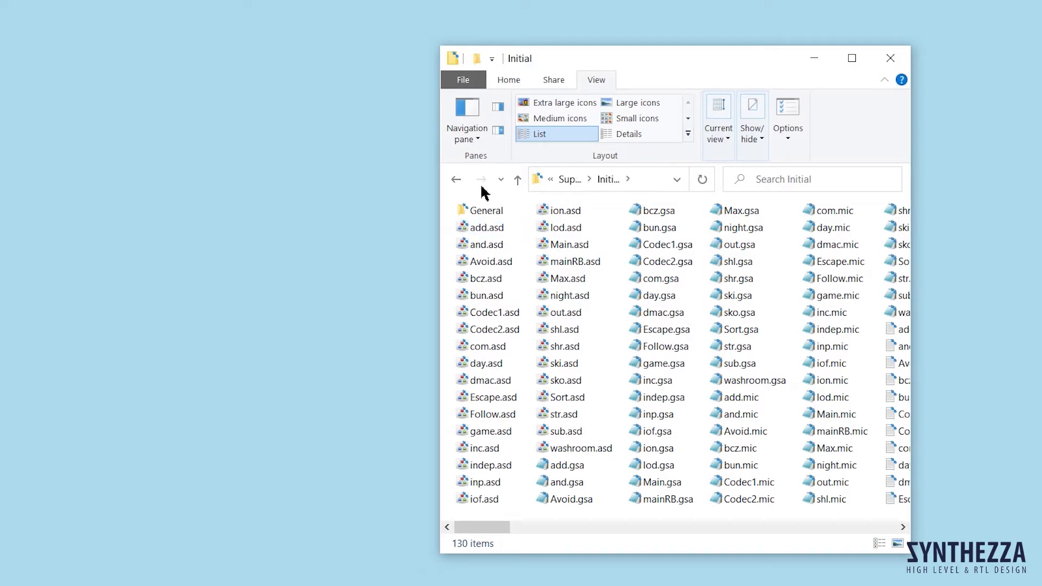
double_click(483, 210)
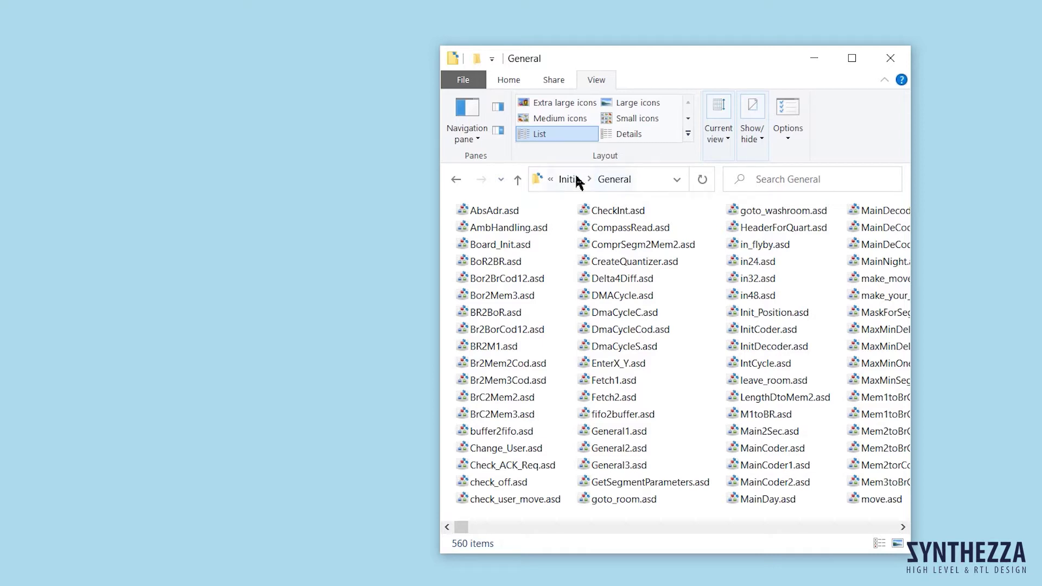
click(519, 180)
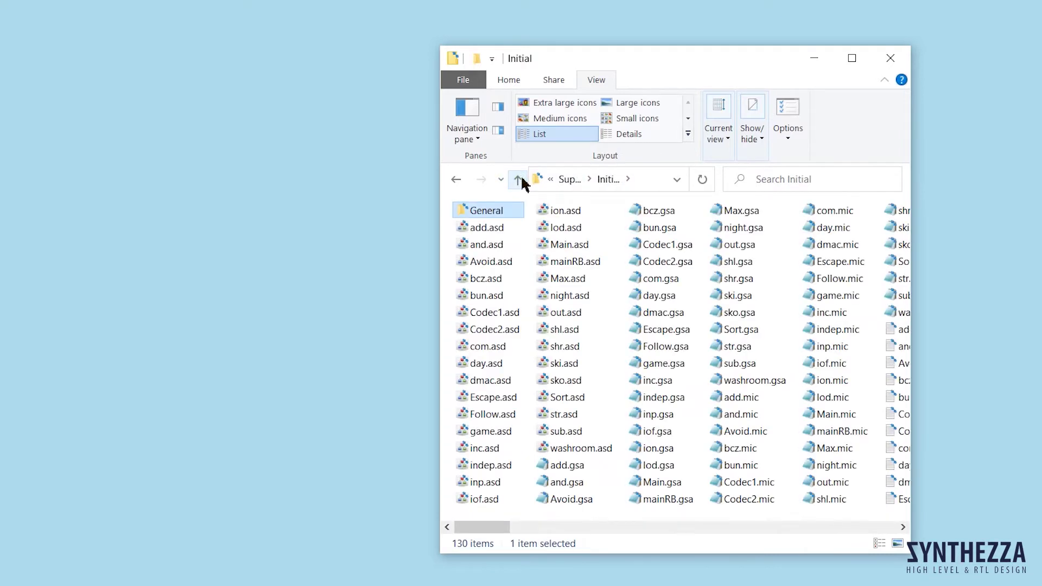
click(519, 181)
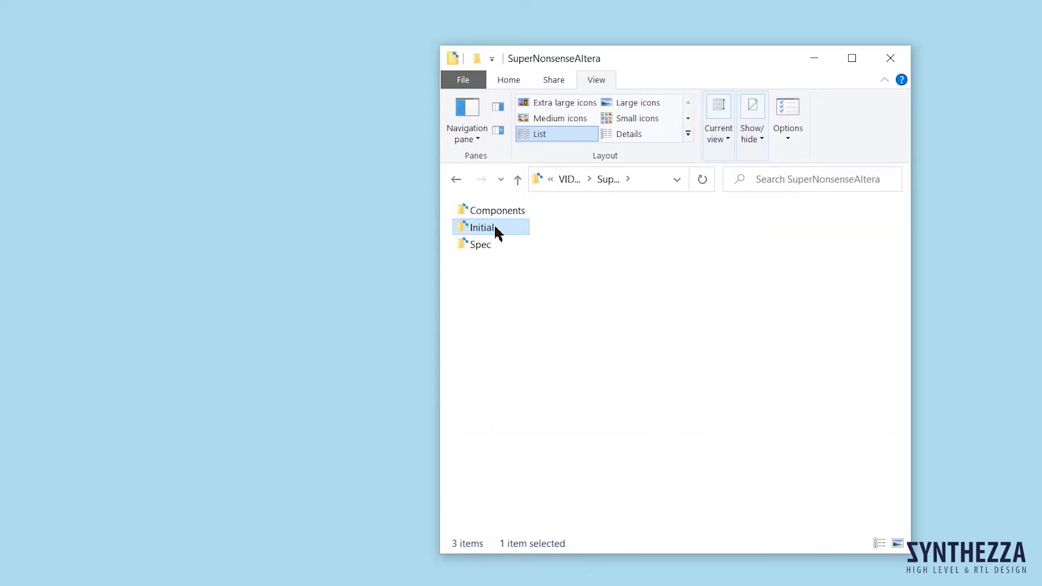
Examine memAlt65536x16.vhd from the Components folder, close it and return to the SuperNonsenseAltera project folder
double_click(498, 209)
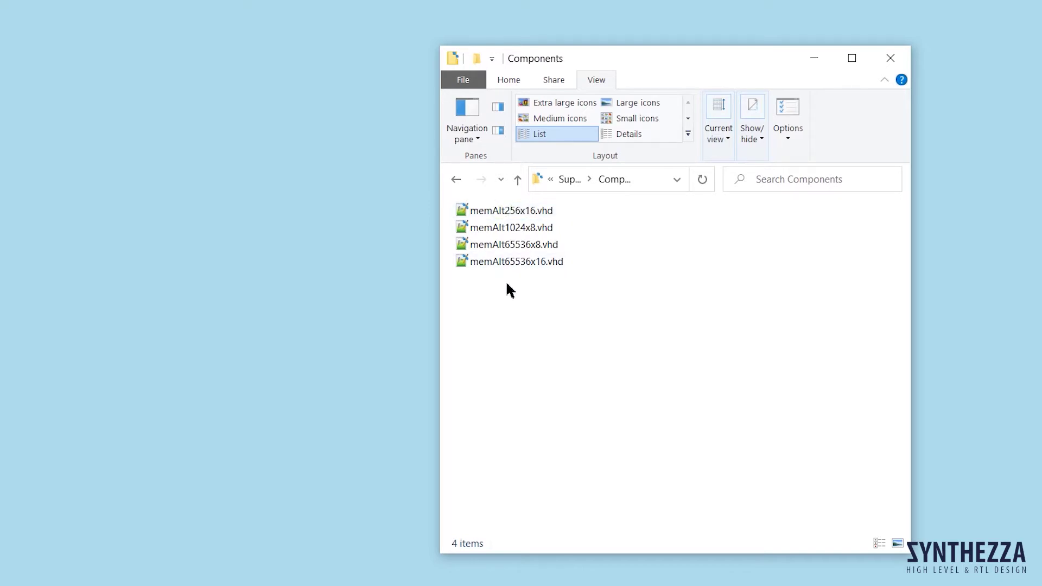
click(505, 262)
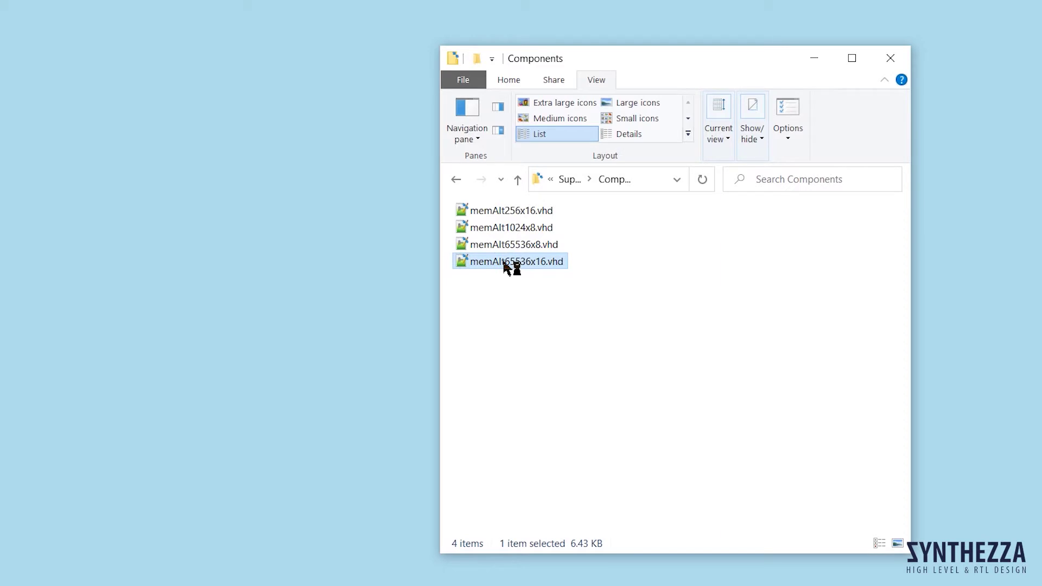
double_click(504, 261)
drag(933, 183, 927, 144)
click(924, 63)
click(572, 180)
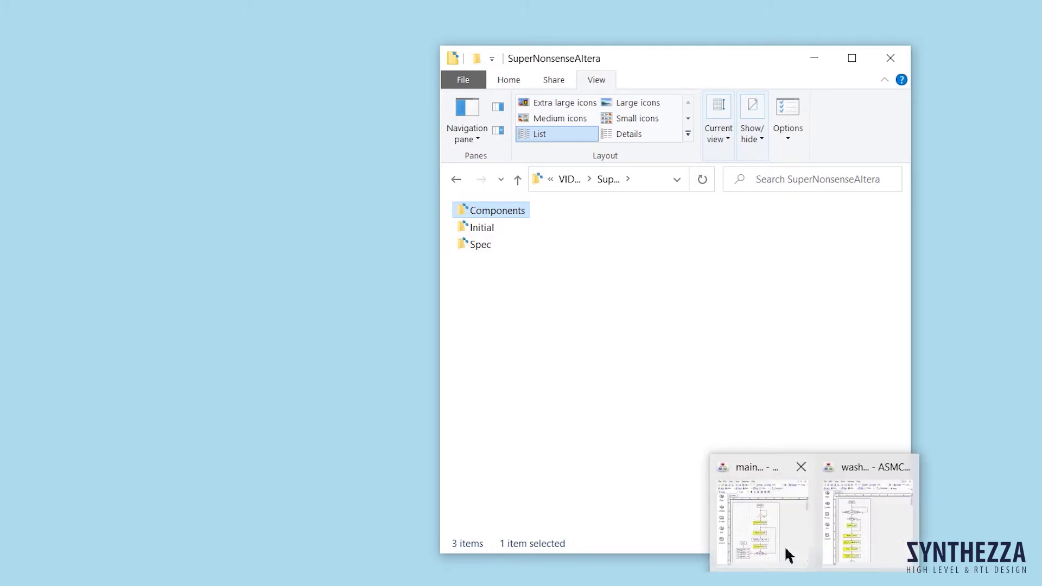
Switch to the main ASM in ASMCreator and open its SearchTarget block and the SensorStart block nested inside it
click(786, 556)
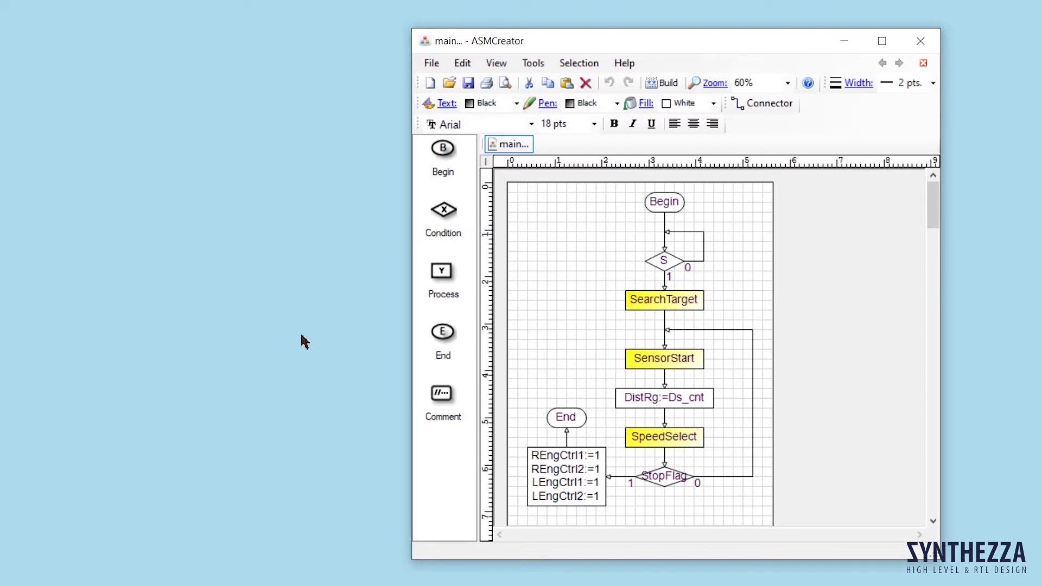
right_click(663, 304)
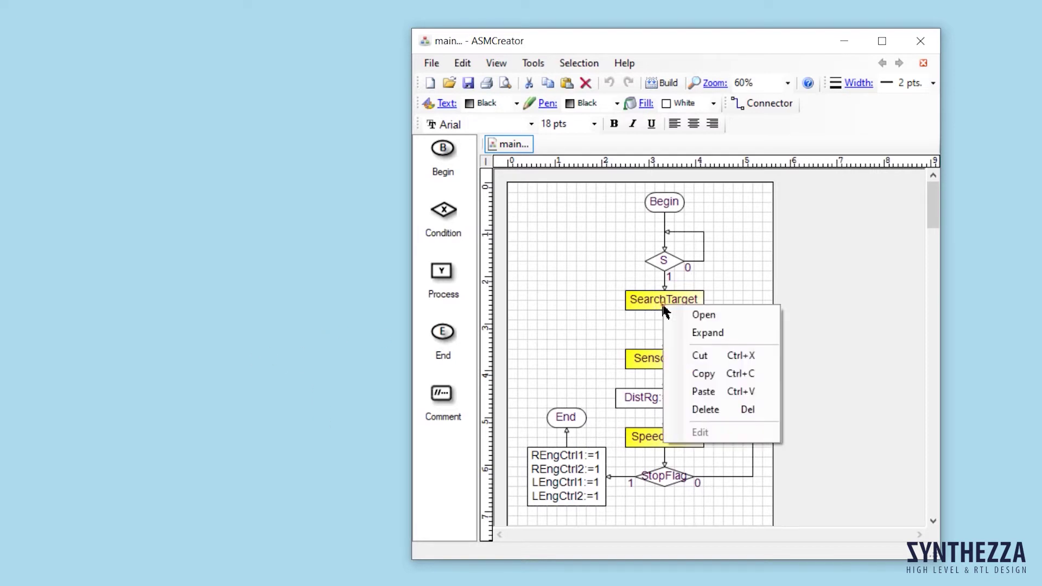
click(704, 314)
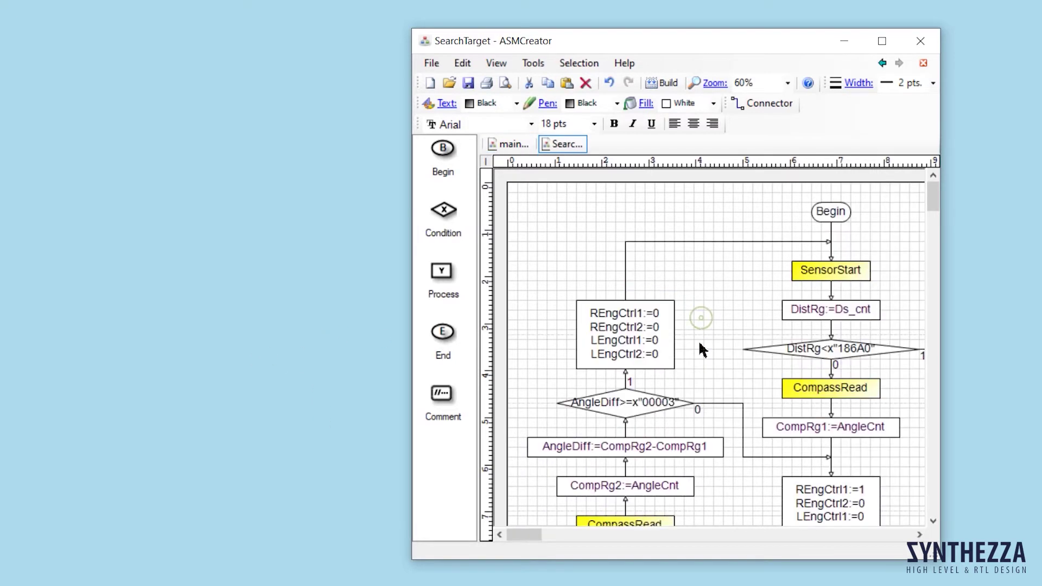
right_click(825, 275)
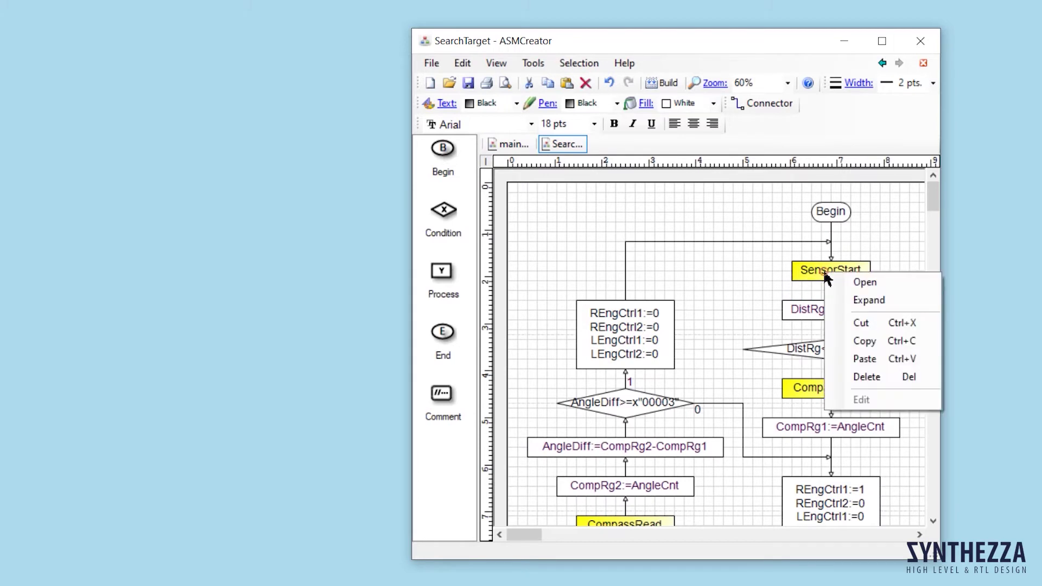
click(863, 283)
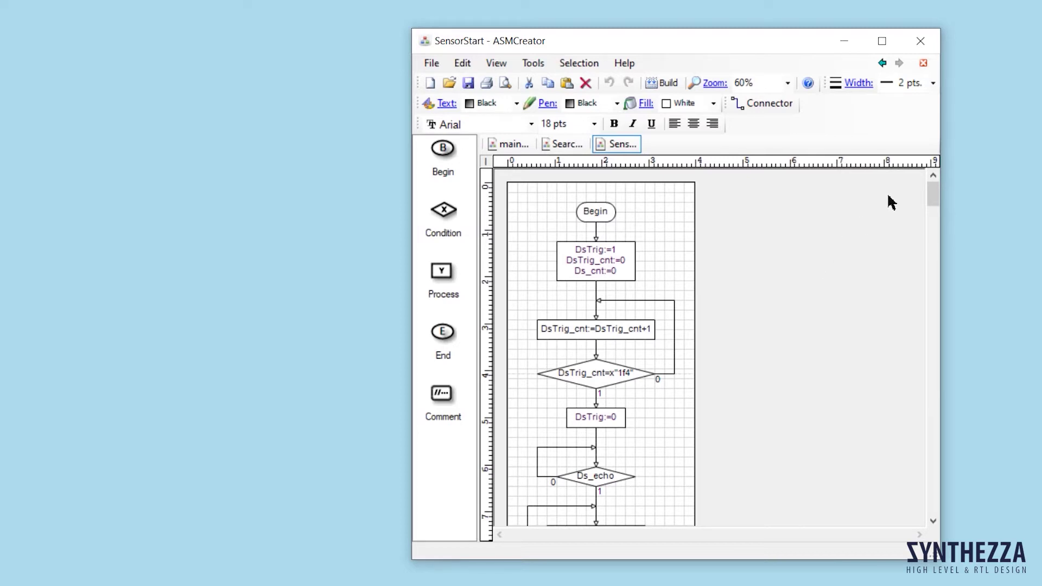
Return to the main ASM diagram in ASMCreator and build it
click(845, 43)
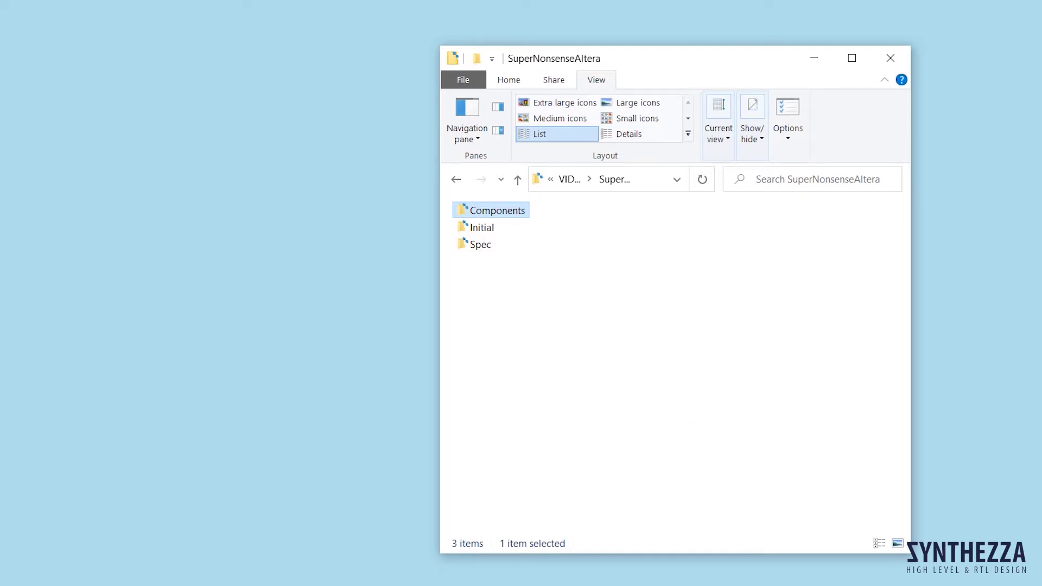
click(787, 544)
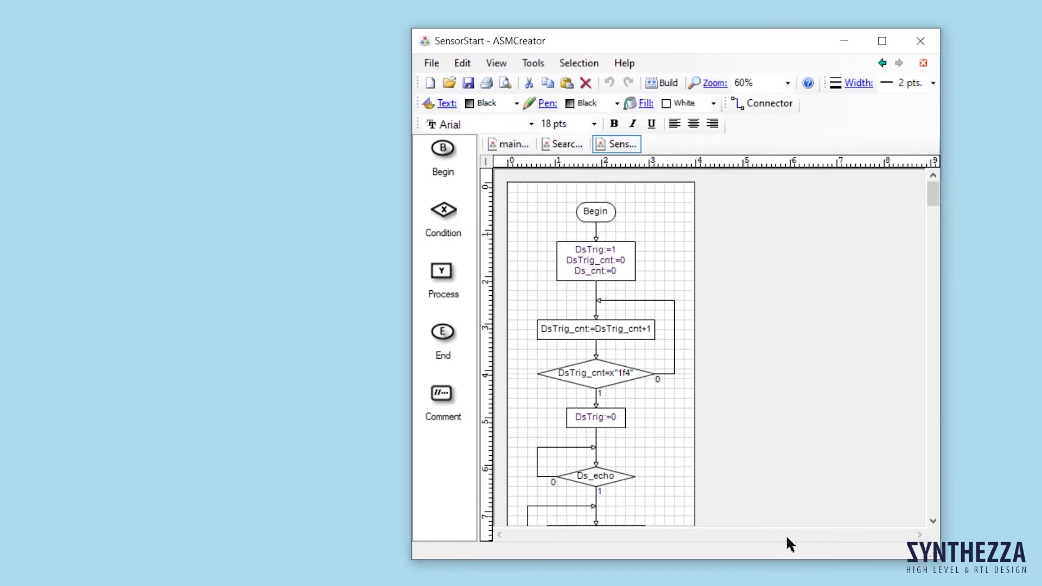
click(524, 146)
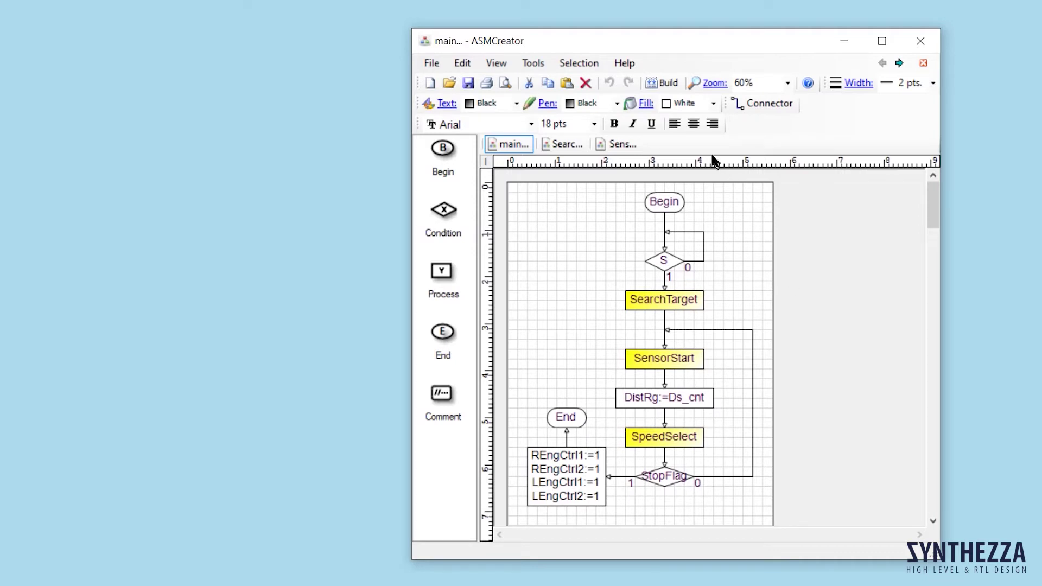
click(675, 87)
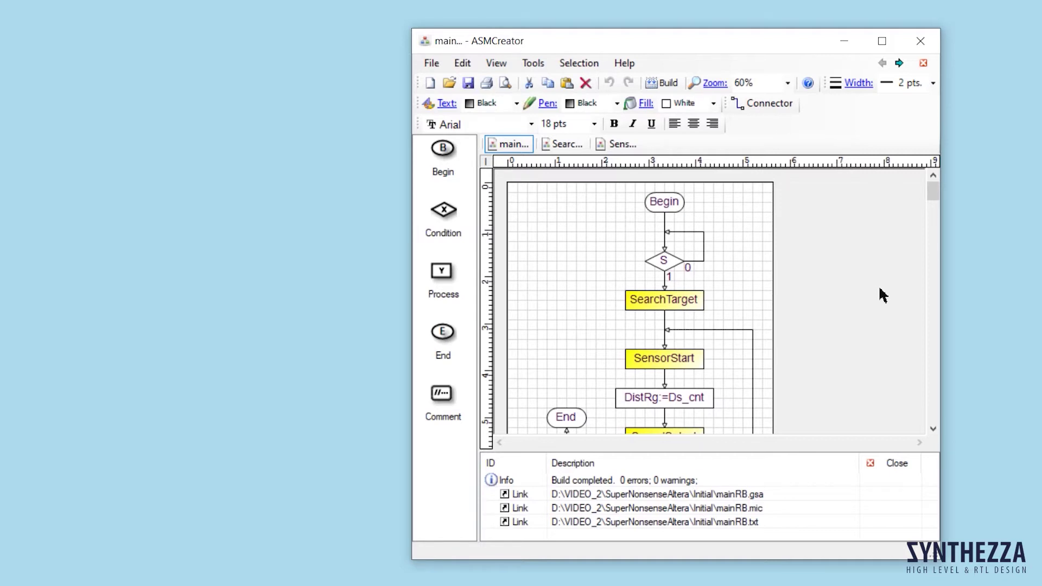
Inspect the generated mainRB.gsa file from the build output and close it
click(724, 495)
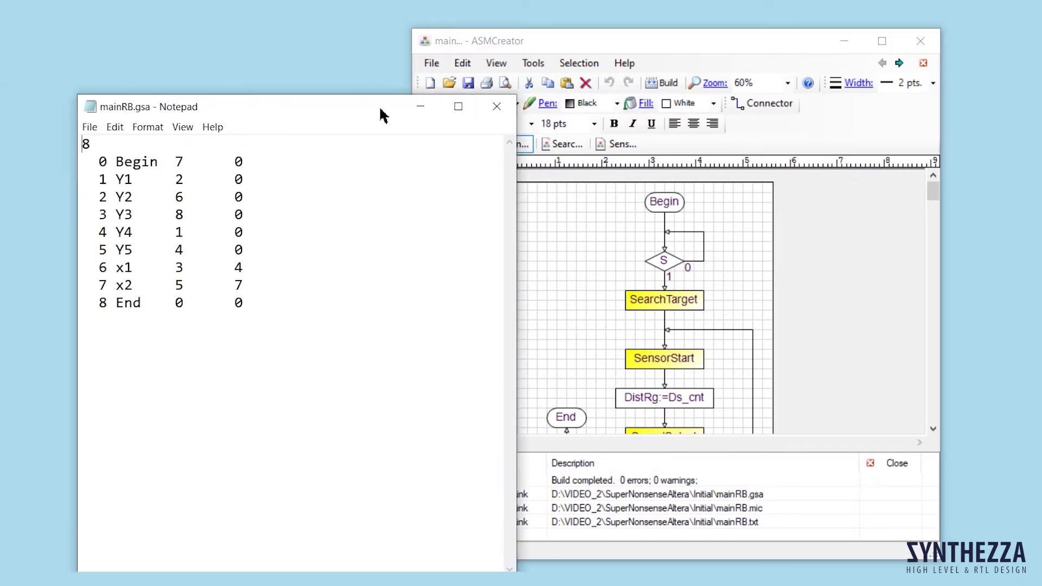
drag(384, 112, 856, 67)
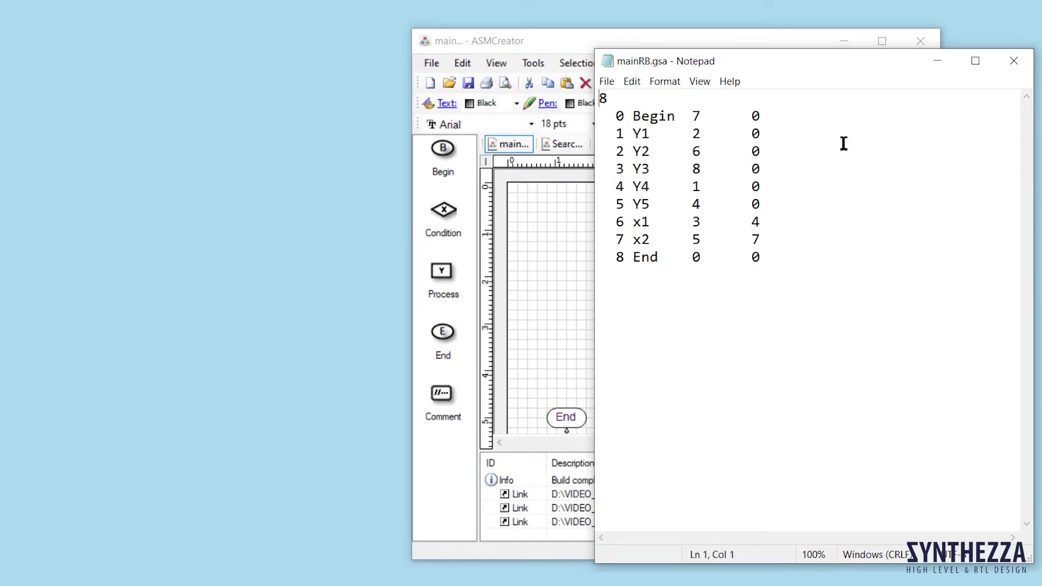
click(1005, 64)
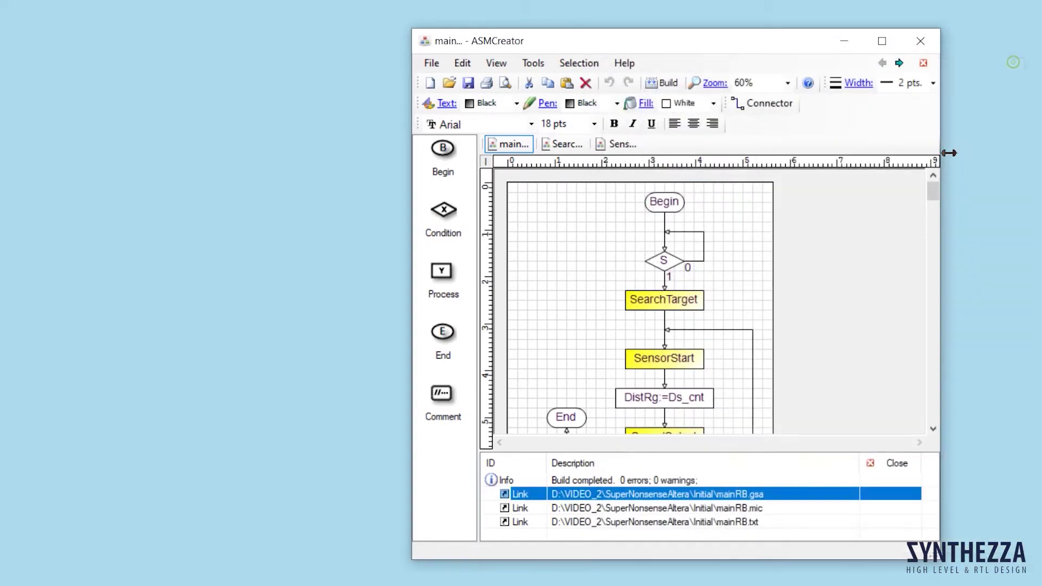
Examine the micro instructions, micro operations and logical conditions in the generated mainRB.txt, and close the file
double_click(646, 522)
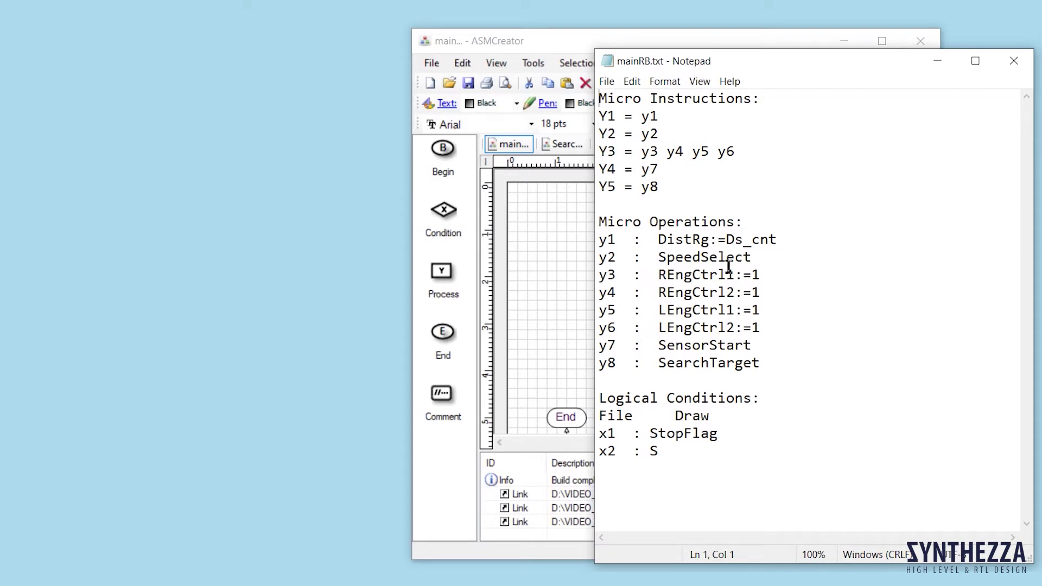
drag(599, 117, 660, 196)
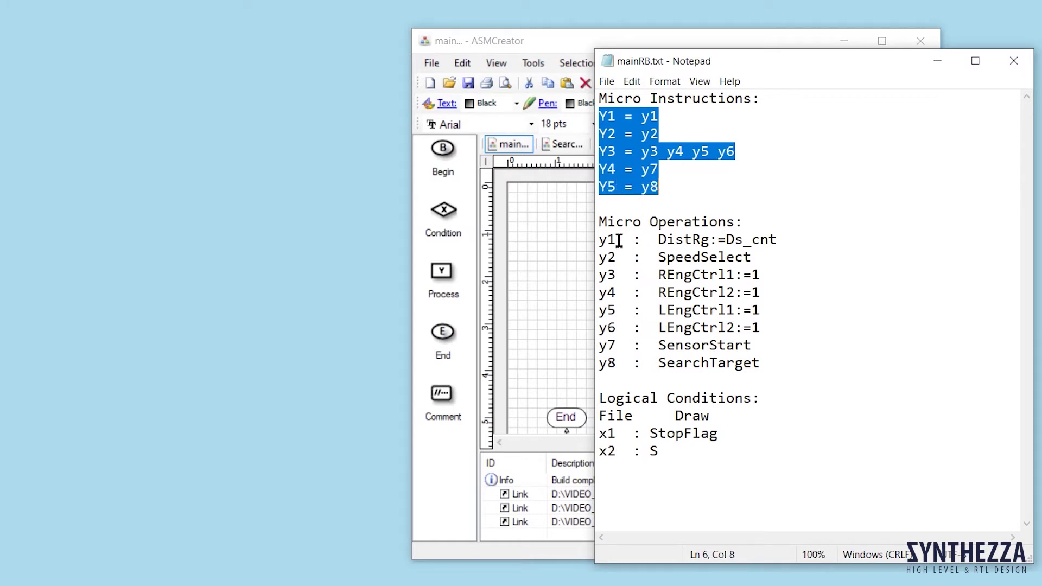
drag(601, 240, 760, 368)
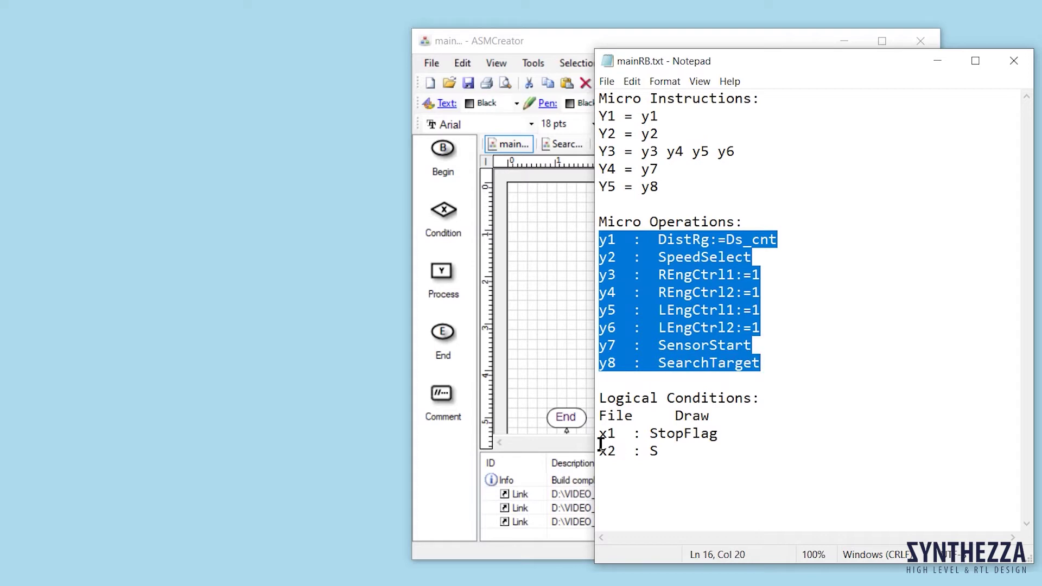
drag(608, 434, 670, 472)
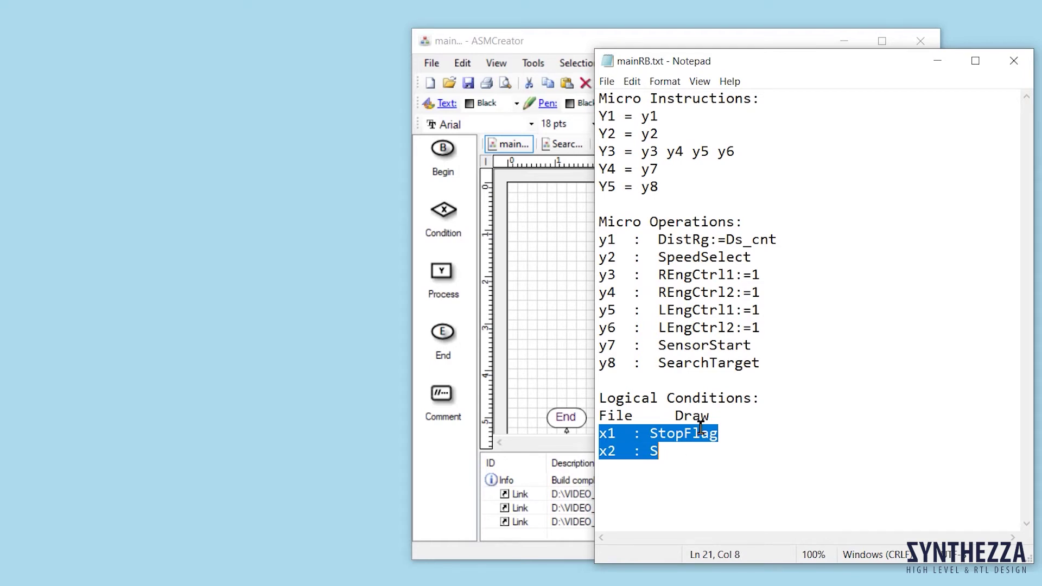
click(1015, 61)
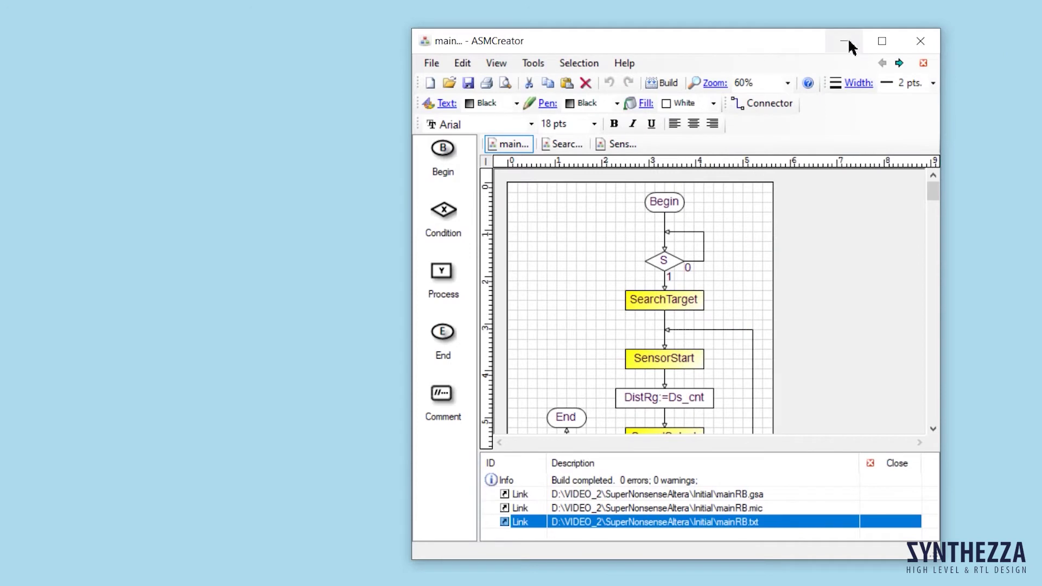
click(846, 41)
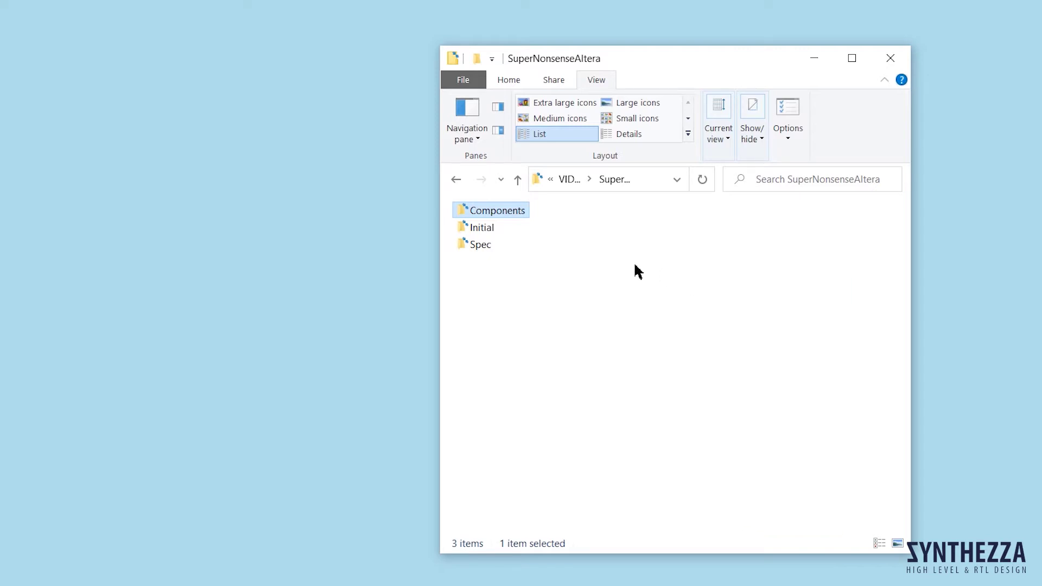
Review the port, signal and variable declarations in Spec's Funcmi.spec, close it and return to the SuperNonsenseAltera folder
double_click(481, 247)
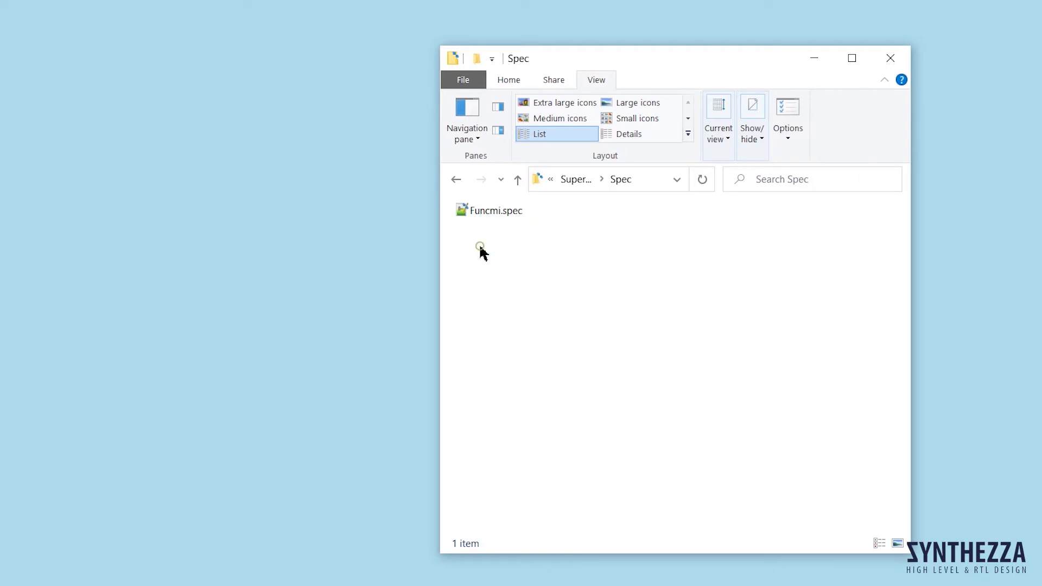
double_click(497, 210)
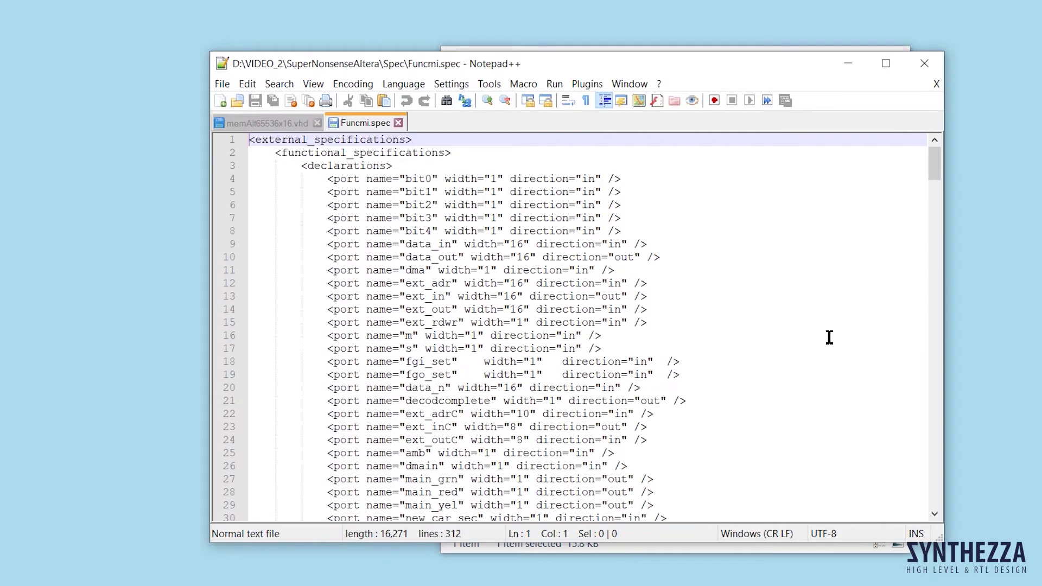
drag(934, 175, 920, 483)
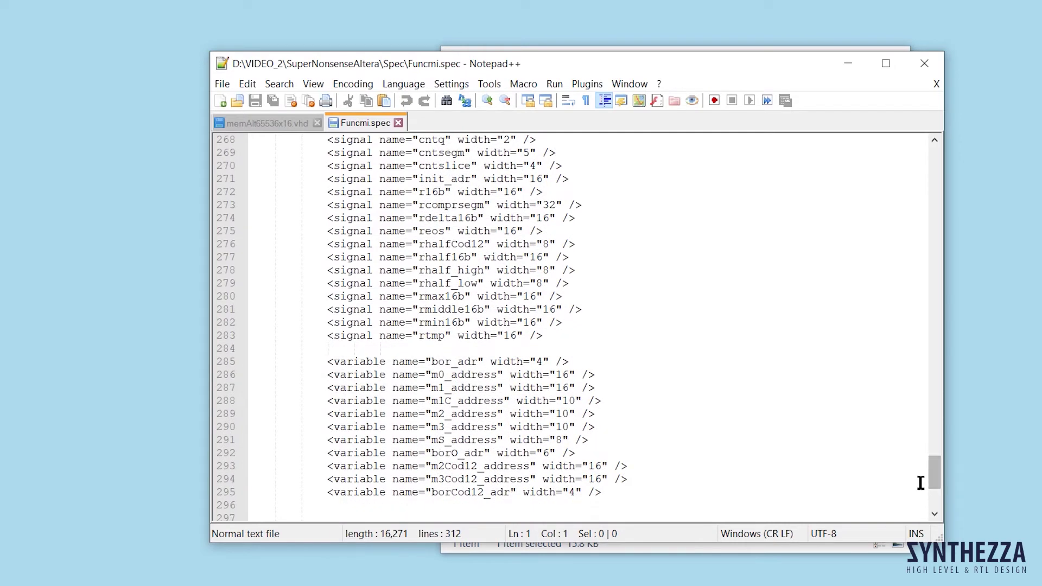
drag(935, 473, 947, 143)
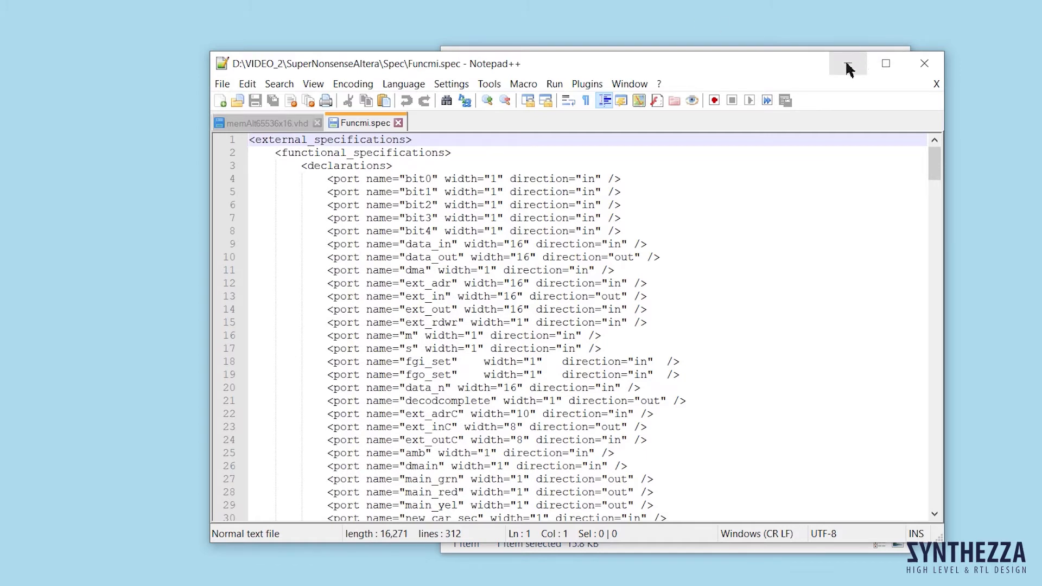
click(925, 65)
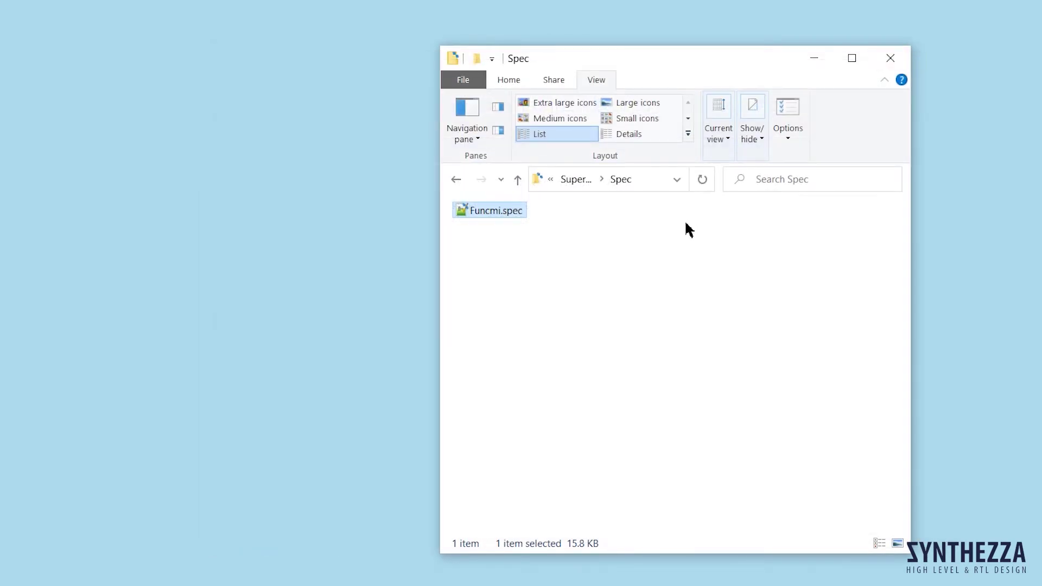
click(573, 180)
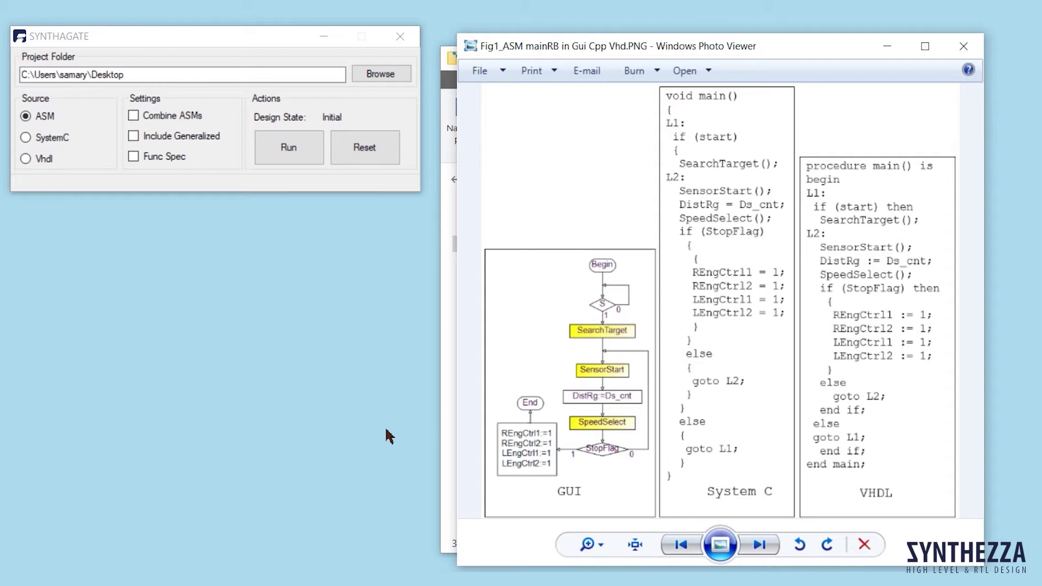
Minimize the ASM comparison picture and set the SYNTHAGATE project folder to D:\VIDEO_2\SuperNonsenseAltera, using the path copied from the folder window
click(886, 46)
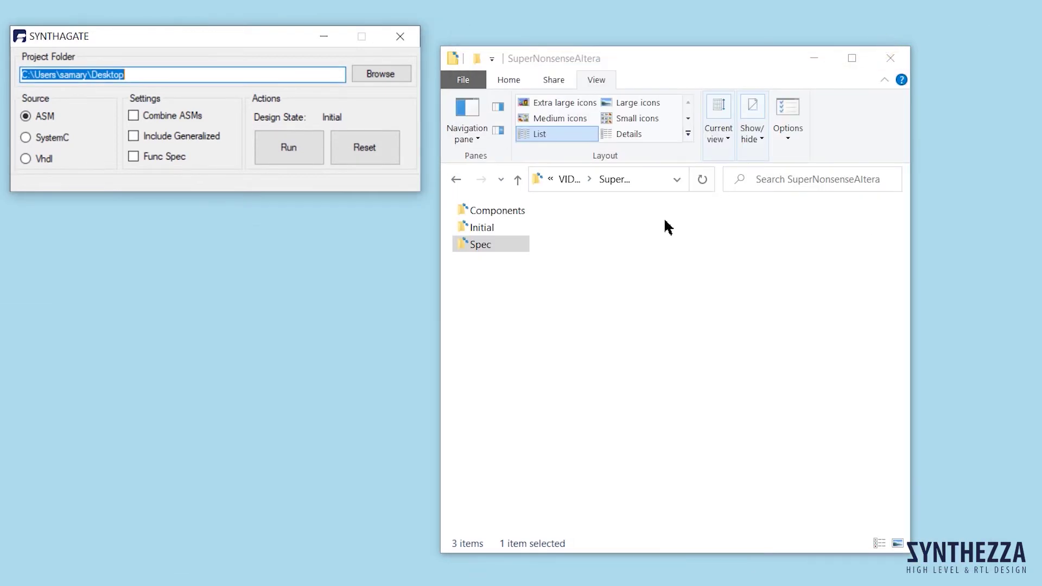
click(620, 179)
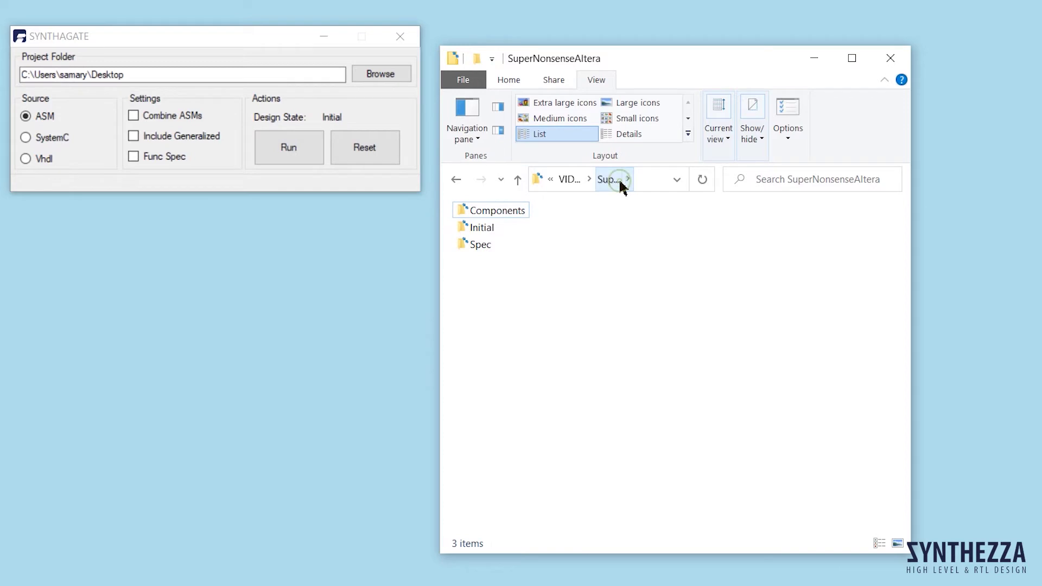
click(627, 179)
click(641, 183)
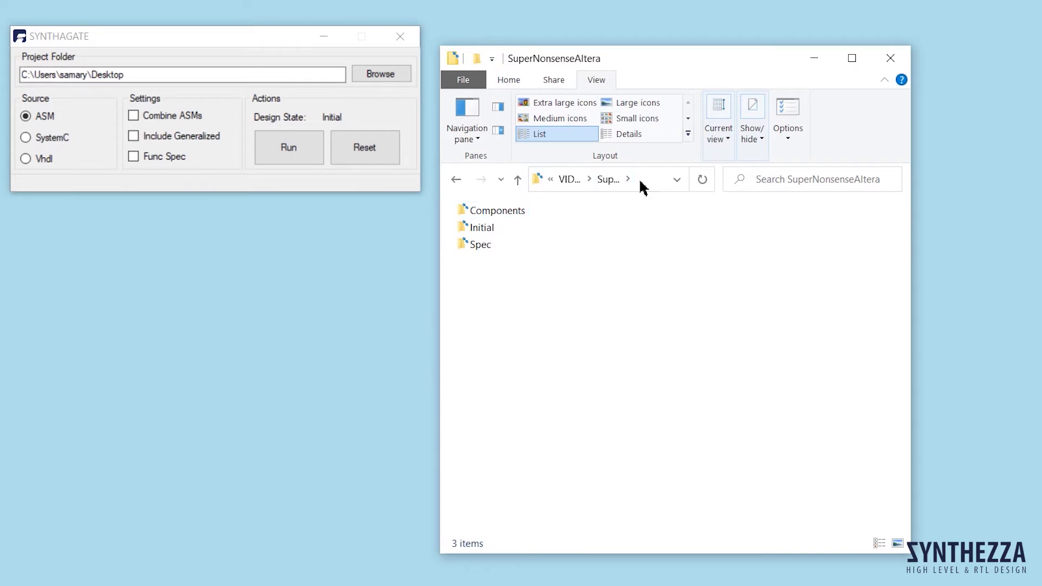
click(642, 183)
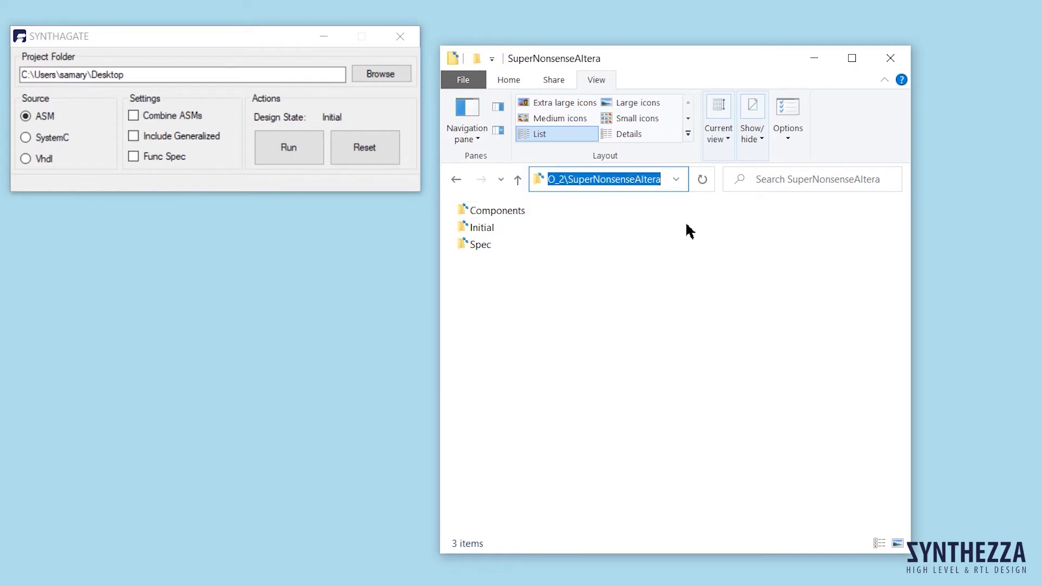
drag(182, 76, 24, 75)
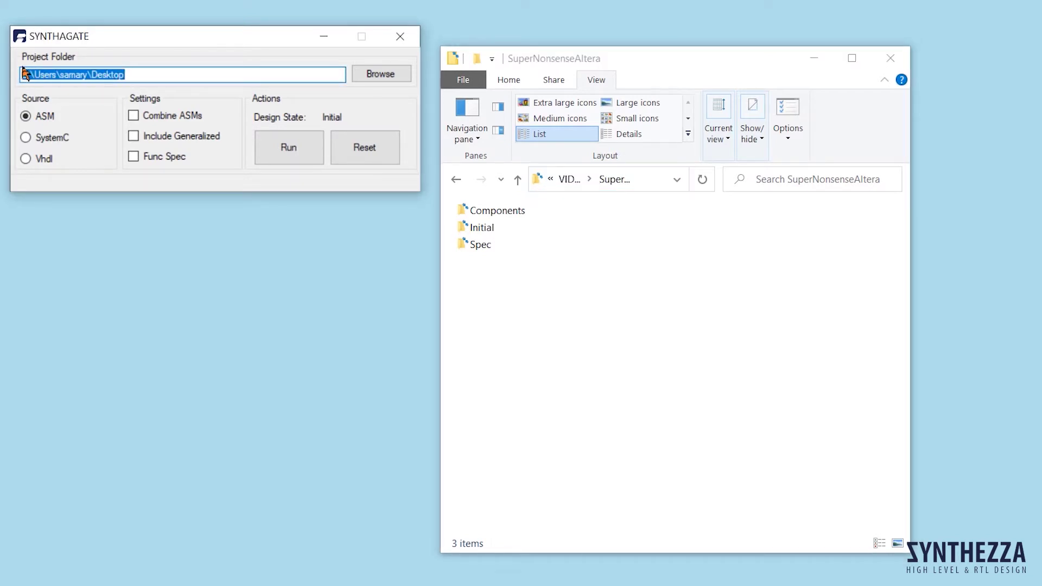
text(D:\VIDEO_2\SuperNonsenseAltera)
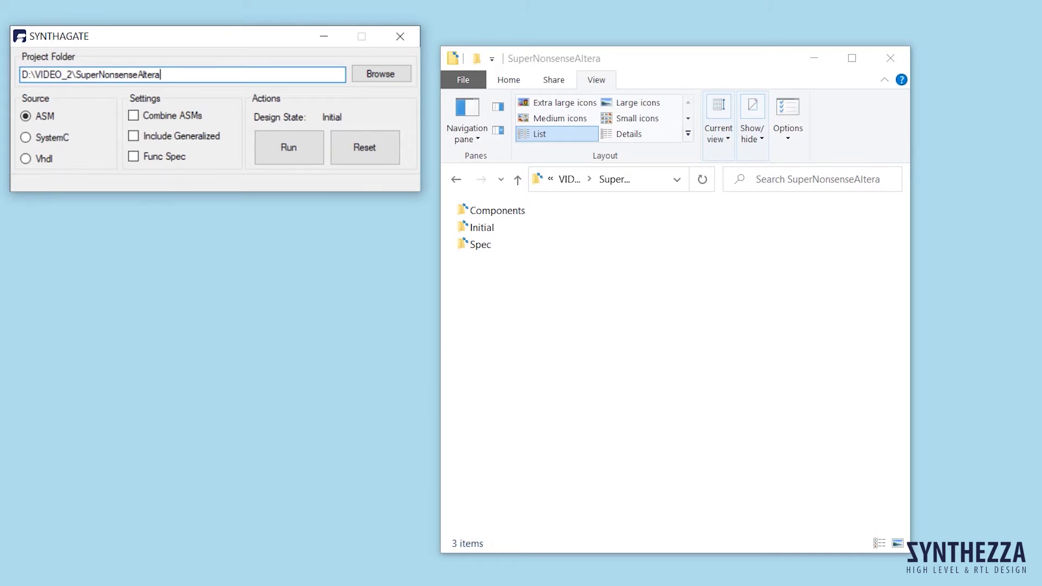
Enable Combine ASMs and Include Generalized, and run the design from the ASM source
click(134, 117)
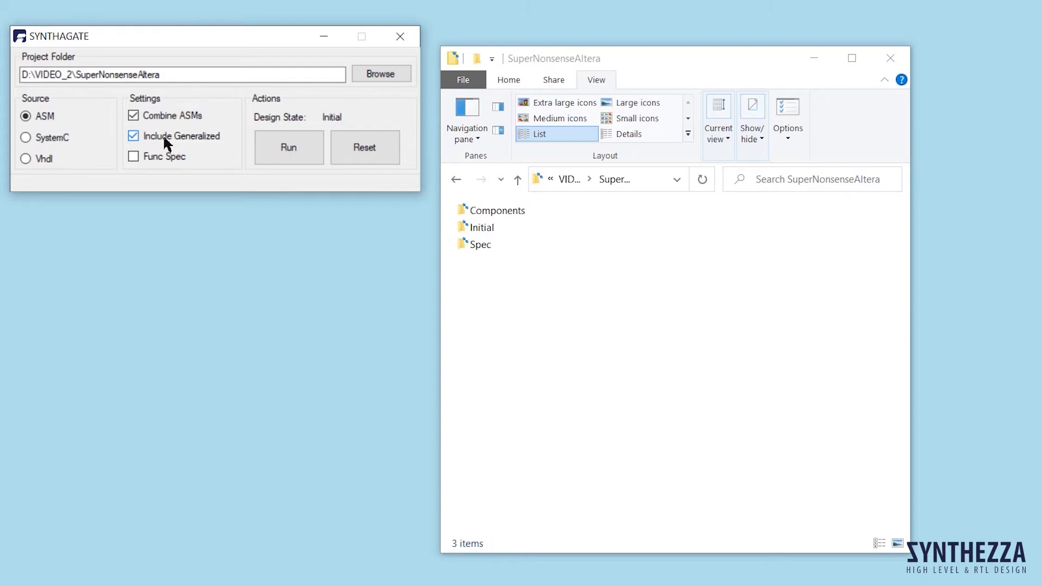
click(286, 154)
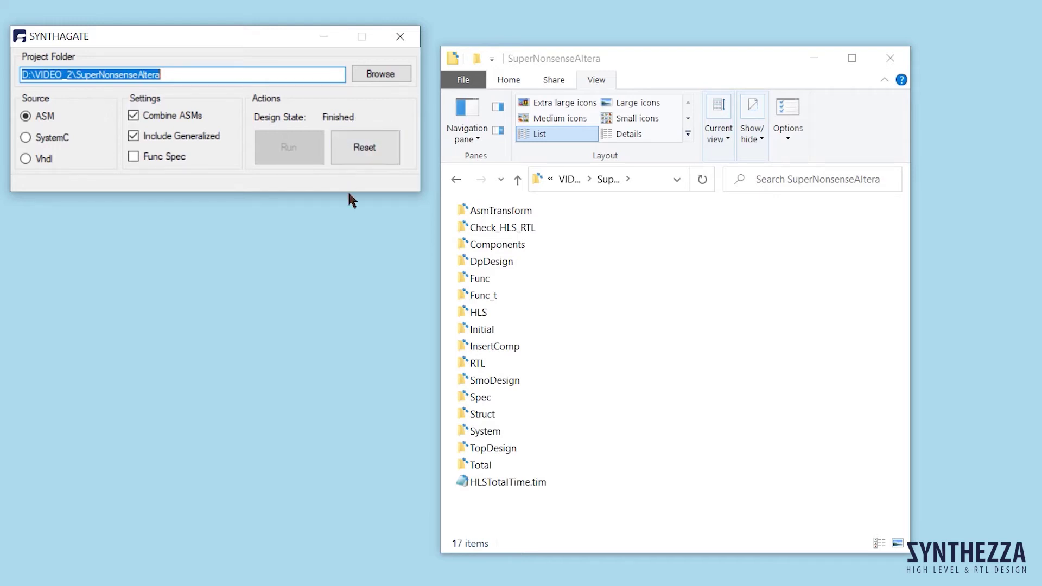
Examine the ports, FSM state list and closing process of the generated funcmi.vhd in the HLS folder, and close it
double_click(489, 314)
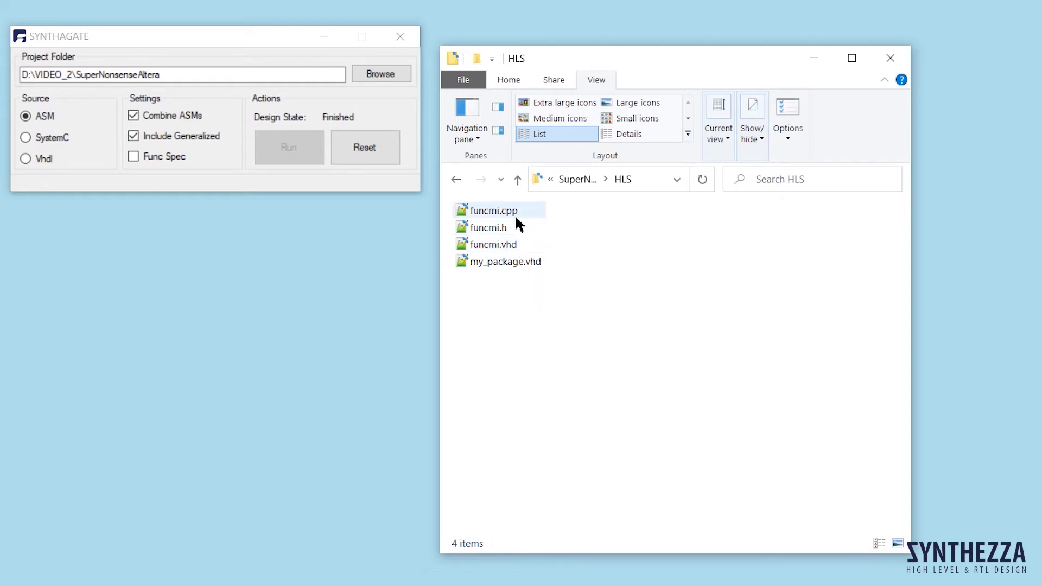
double_click(507, 244)
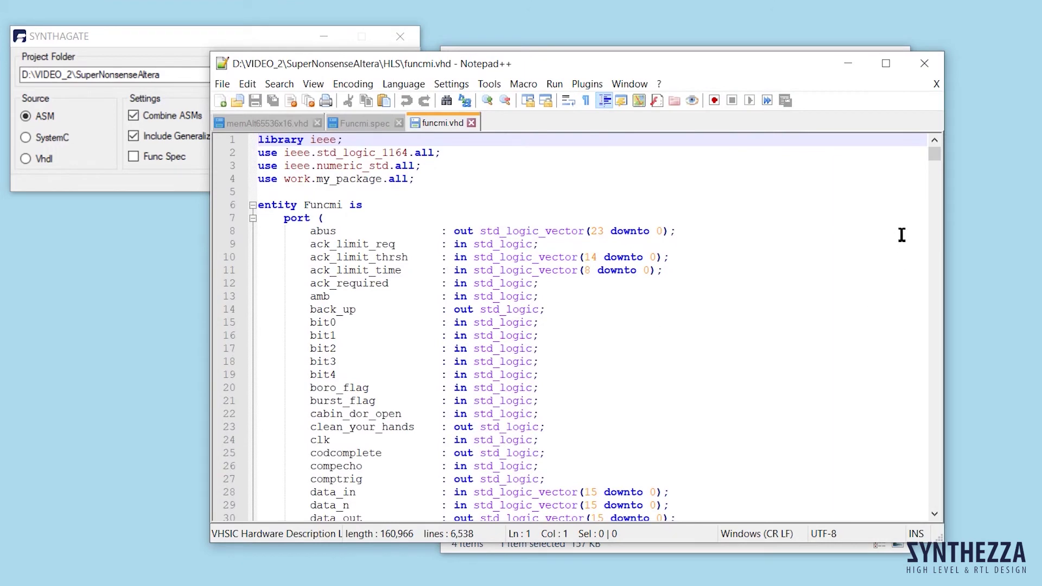
drag(933, 153, 936, 166)
drag(423, 467, 389, 467)
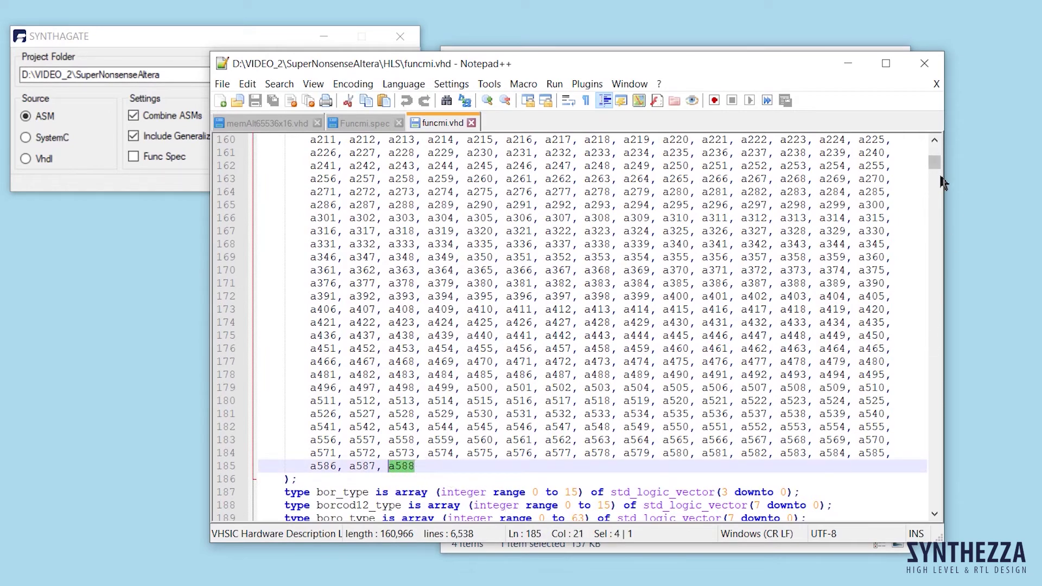
drag(941, 164, 915, 498)
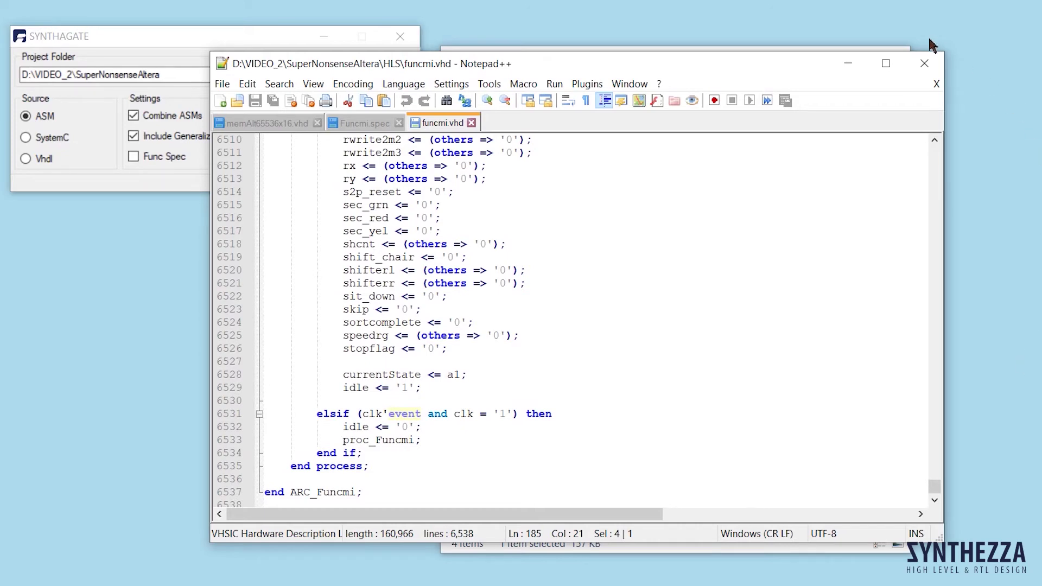
click(925, 64)
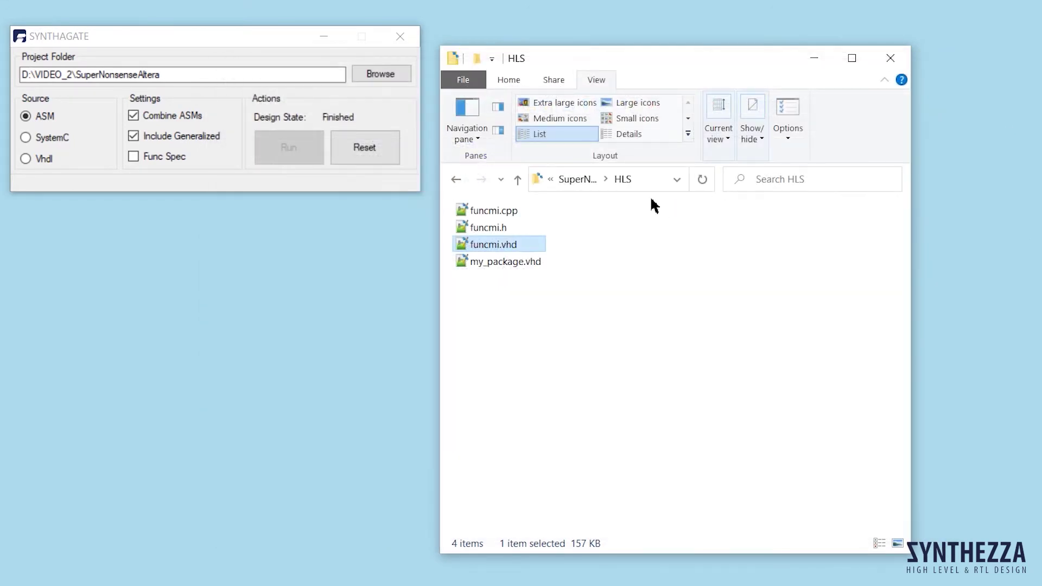
Look through the generated SystemC file funcmi.cpp from start to end, close it and return to the SuperNonsenseAltera folder
double_click(505, 215)
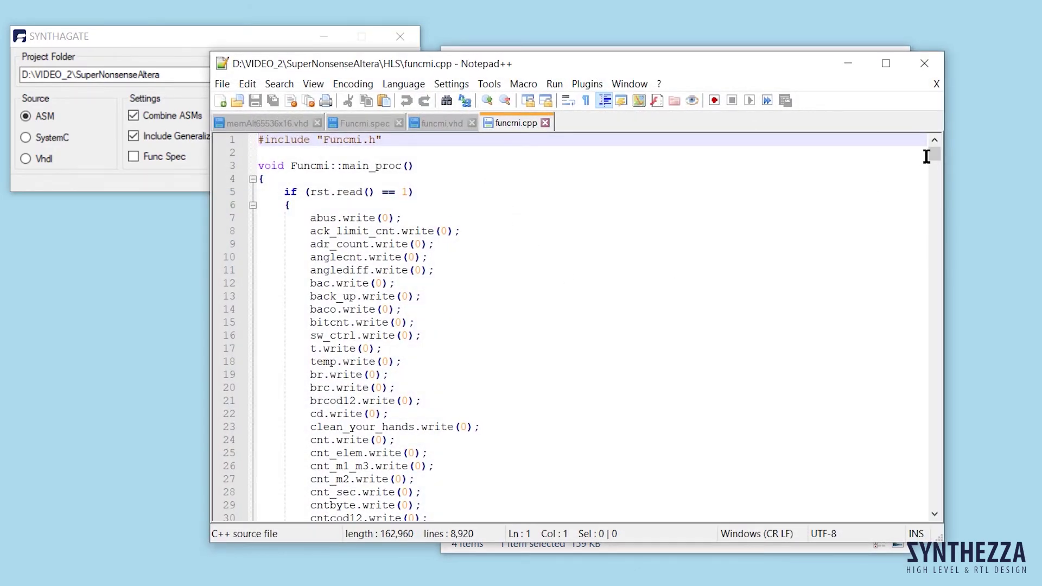
drag(939, 159, 893, 459)
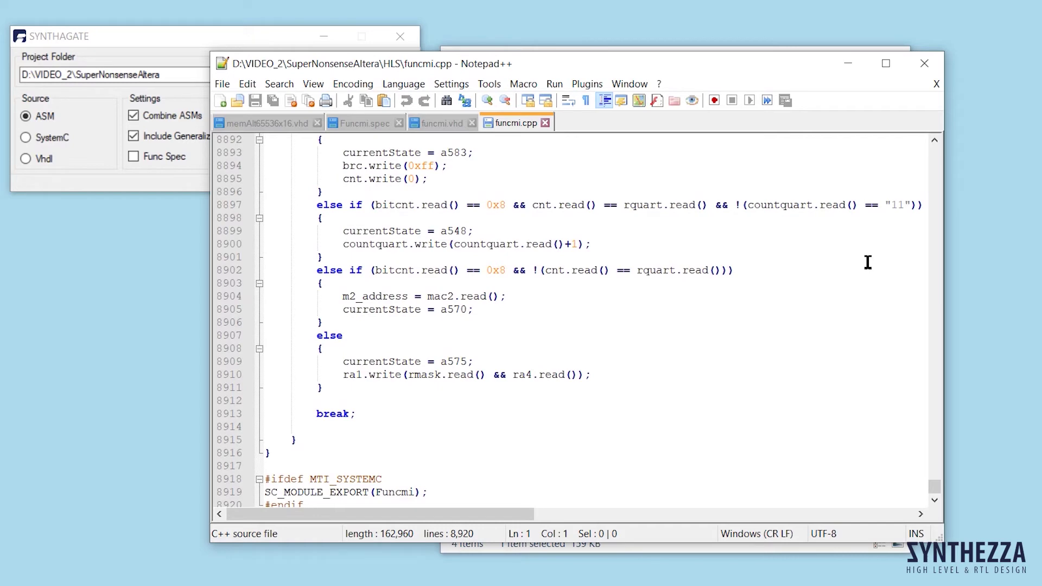
click(928, 65)
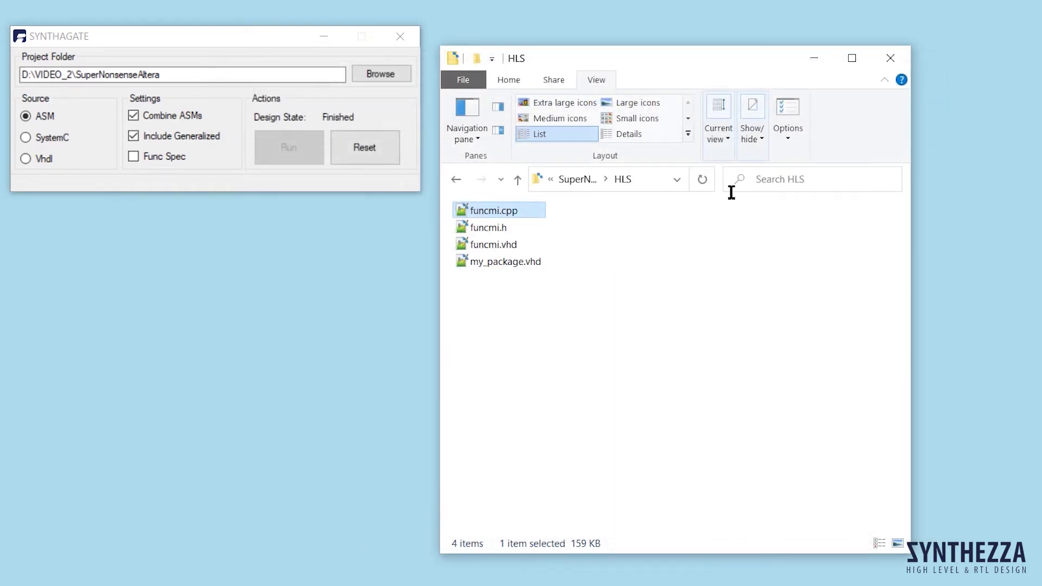
click(586, 182)
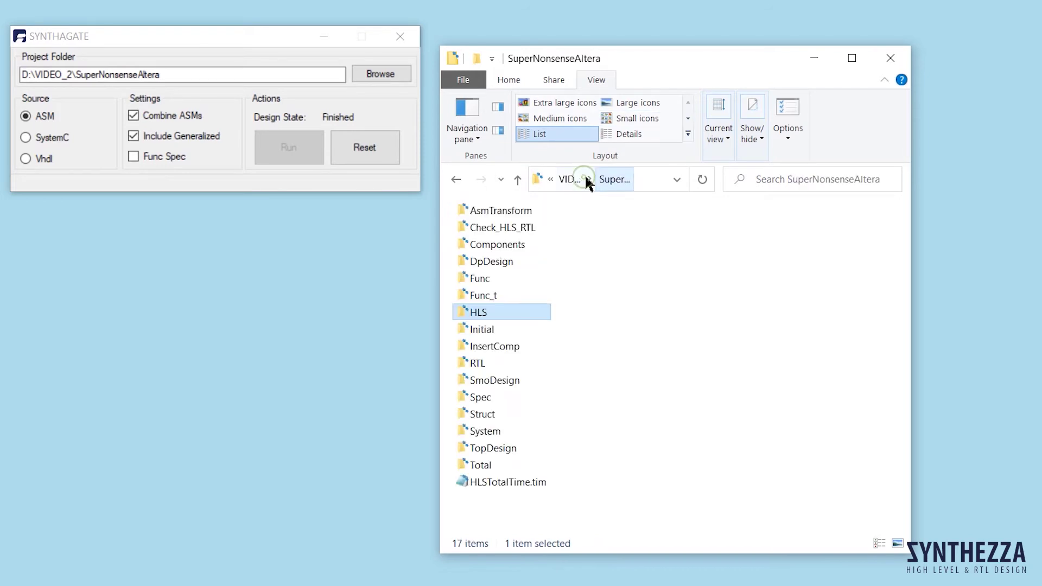
Browse the RTL folder and examine the data path file dp.vhd down to its last component instance, alu32_1, and close the file
double_click(483, 364)
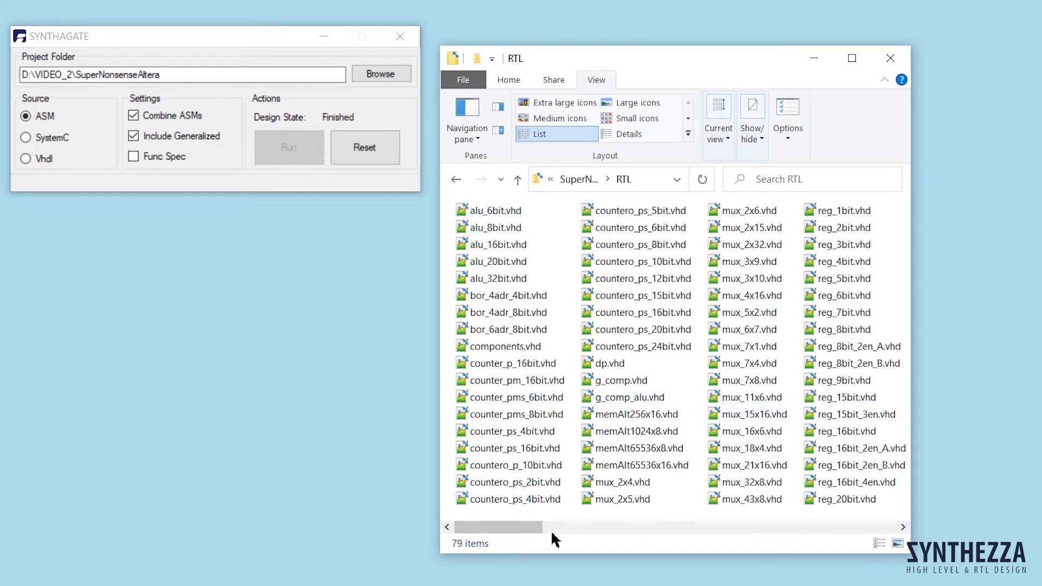
drag(495, 527, 535, 542)
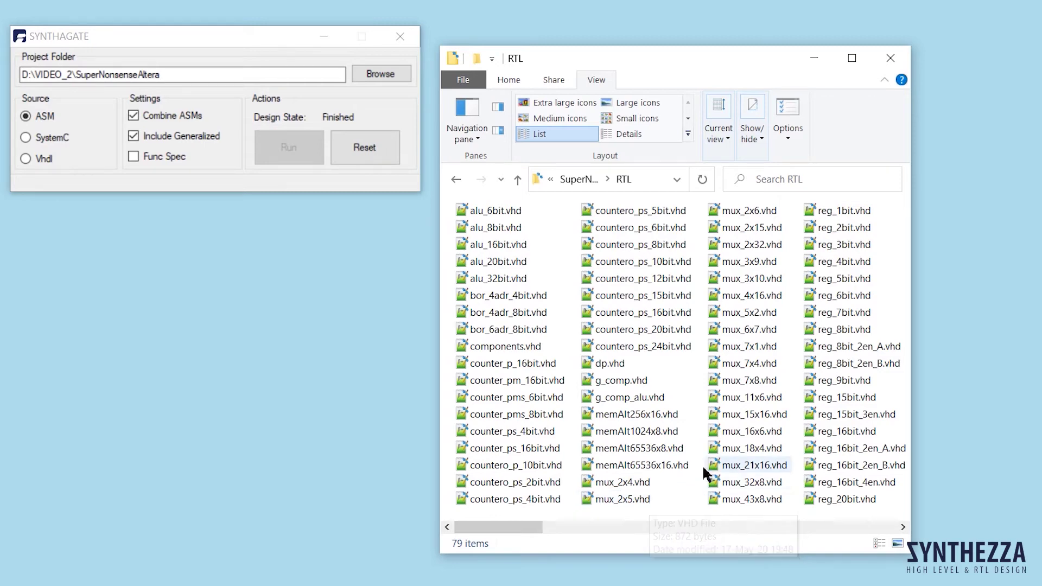
double_click(609, 363)
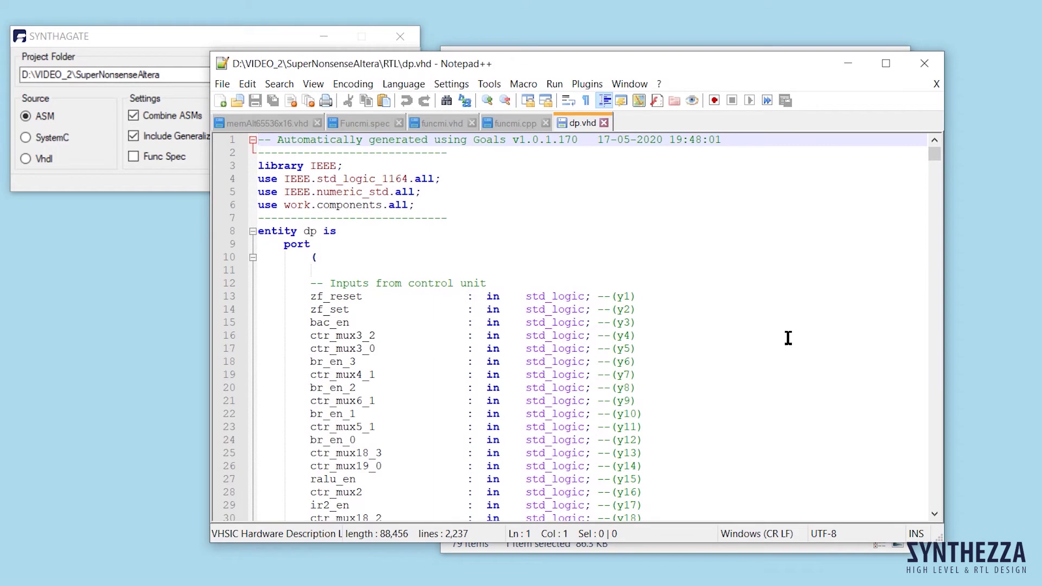
drag(936, 155, 934, 499)
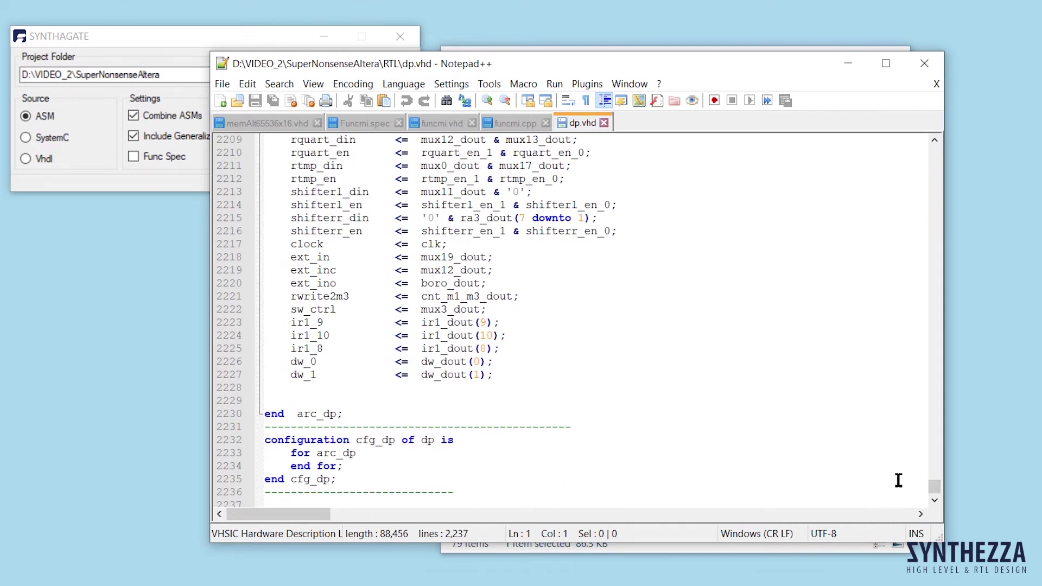
drag(934, 487, 935, 479)
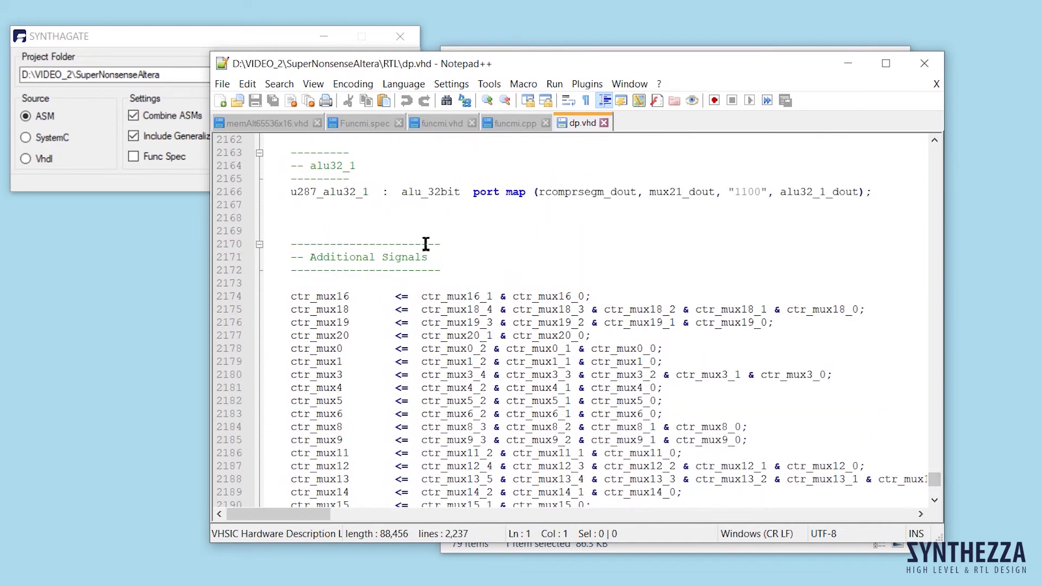
drag(291, 193, 319, 197)
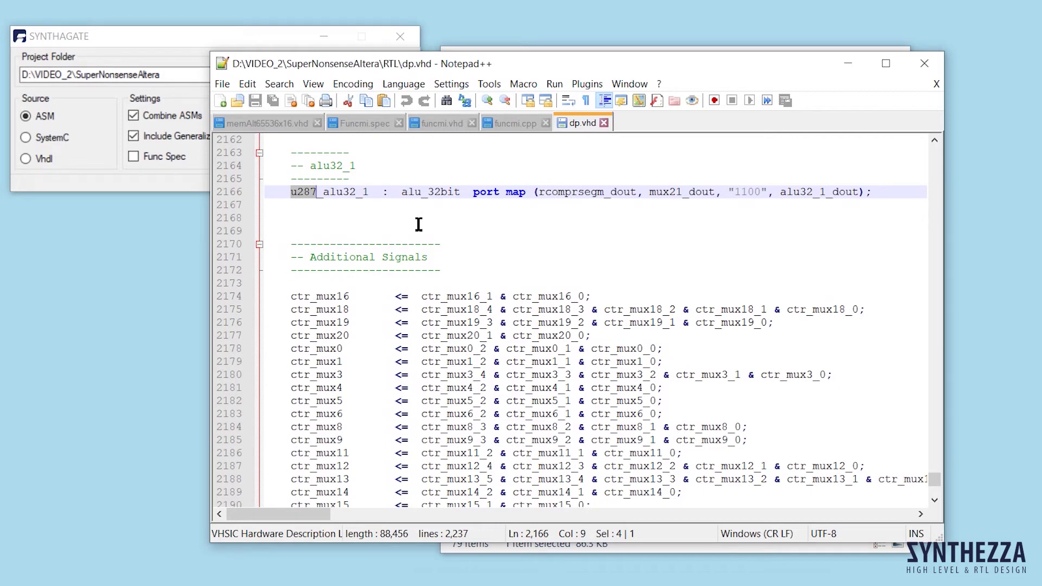
click(925, 66)
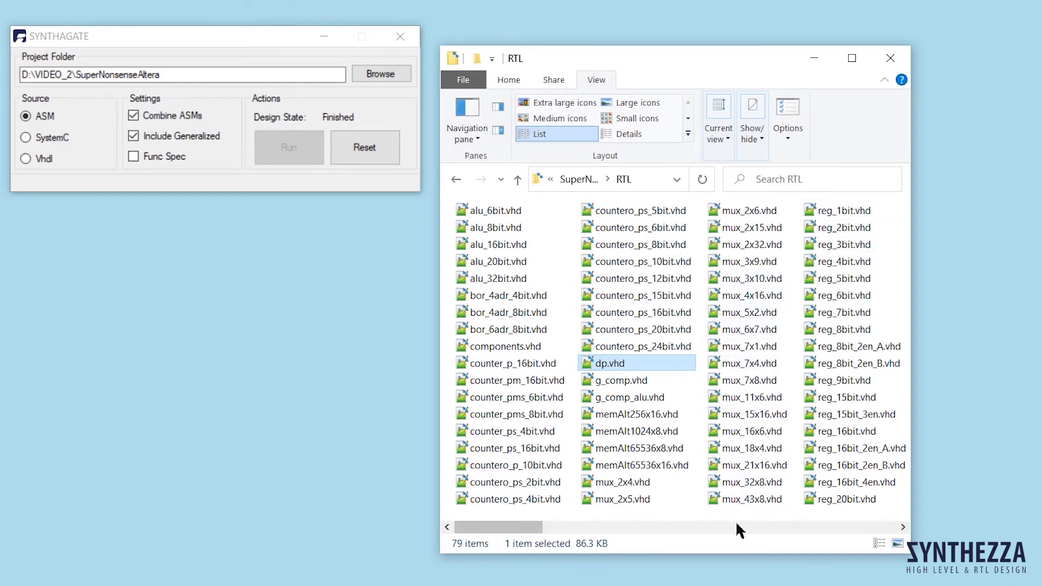
Examine the control unit file Structm.vhd in the RTL folder, including its last FSM state and closing process, and close it
drag(537, 529, 783, 529)
double_click(612, 296)
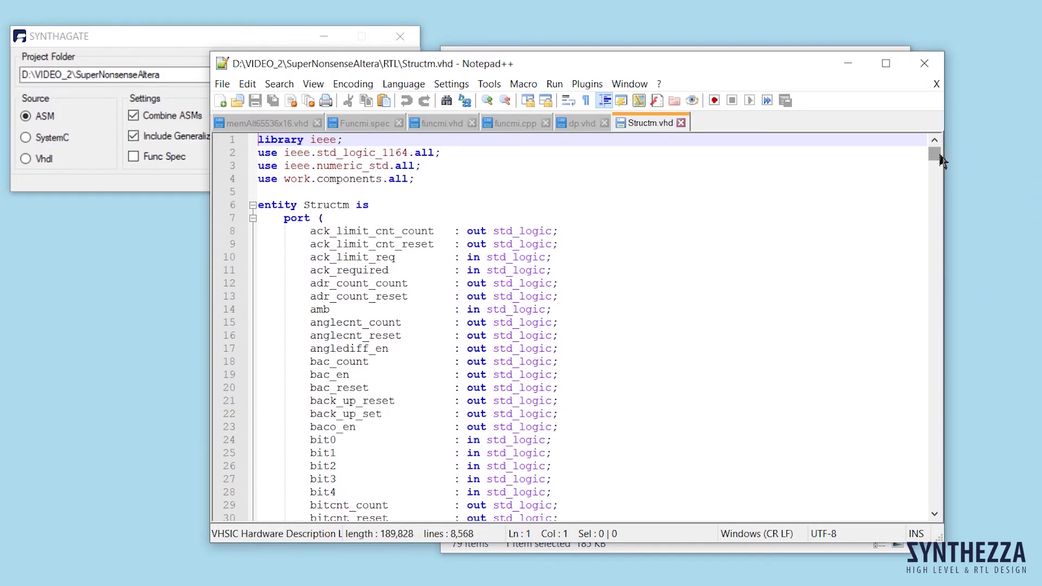
drag(943, 162, 939, 180)
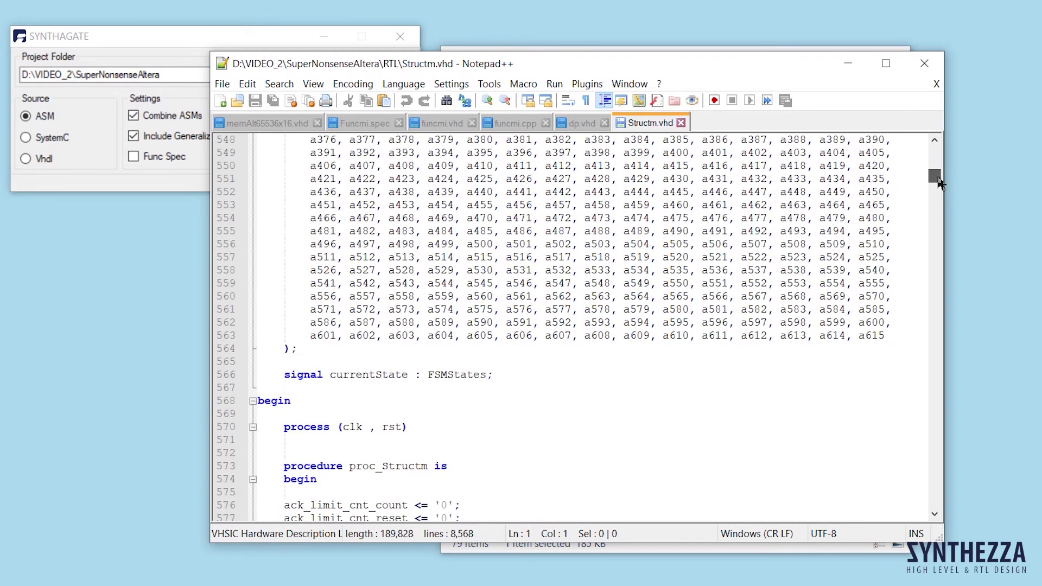
double_click(862, 337)
drag(939, 185, 926, 506)
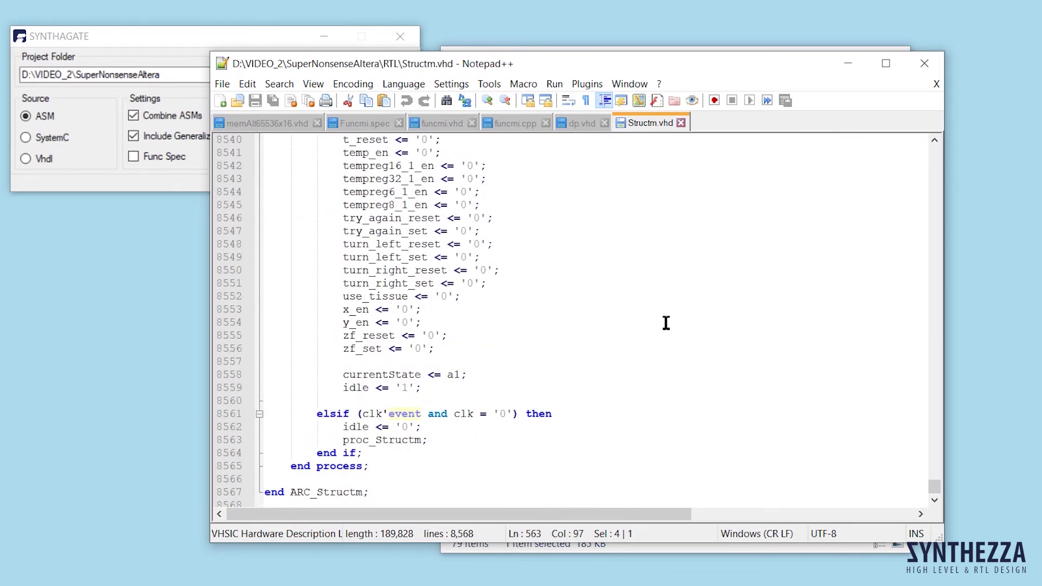
click(924, 63)
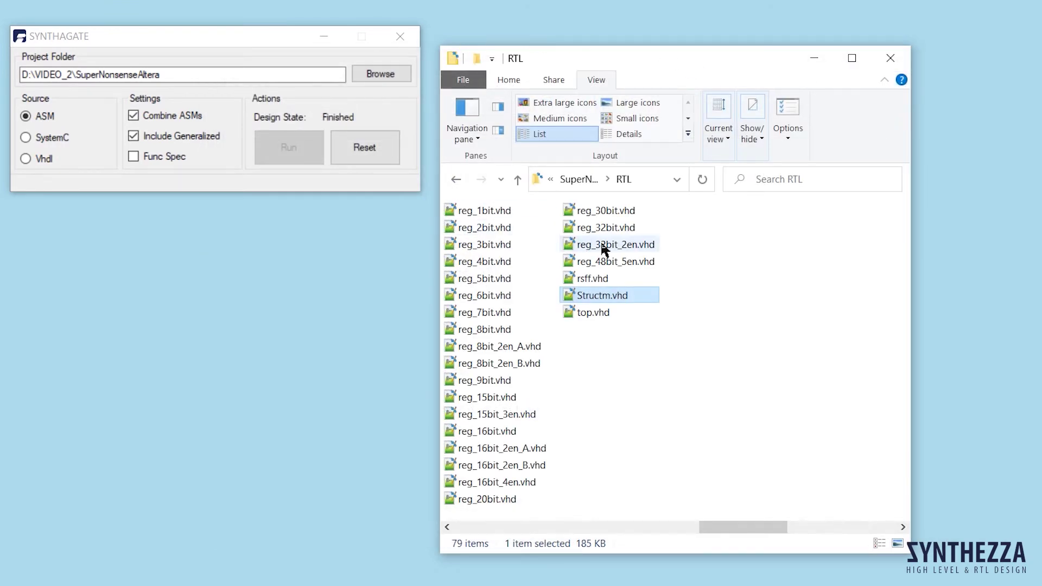
Look through the top-level file top.vhd in the RTL folder, close it and return to the SuperNonsenseAltera folder
double_click(599, 312)
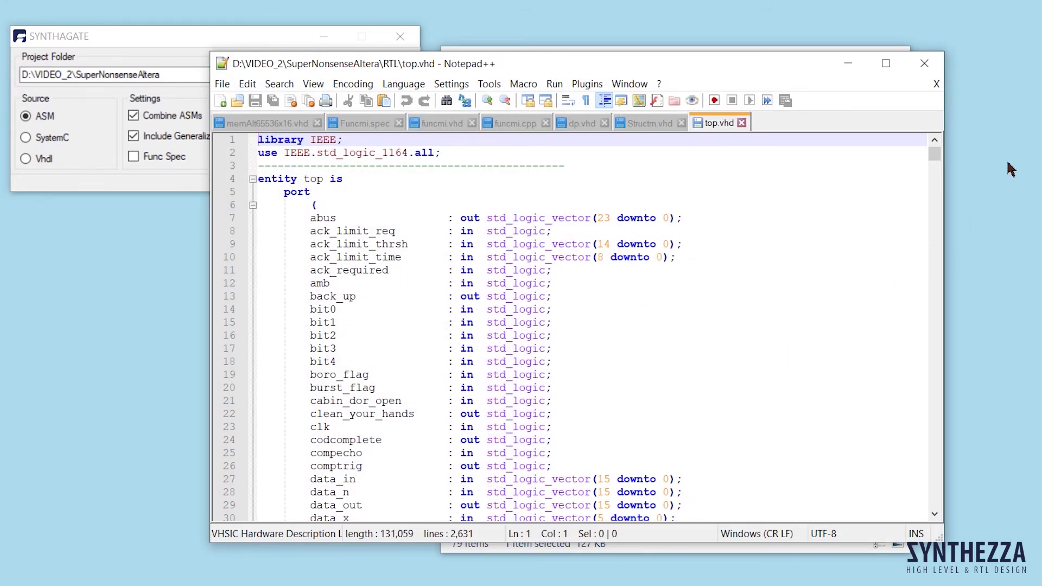
drag(938, 158, 941, 502)
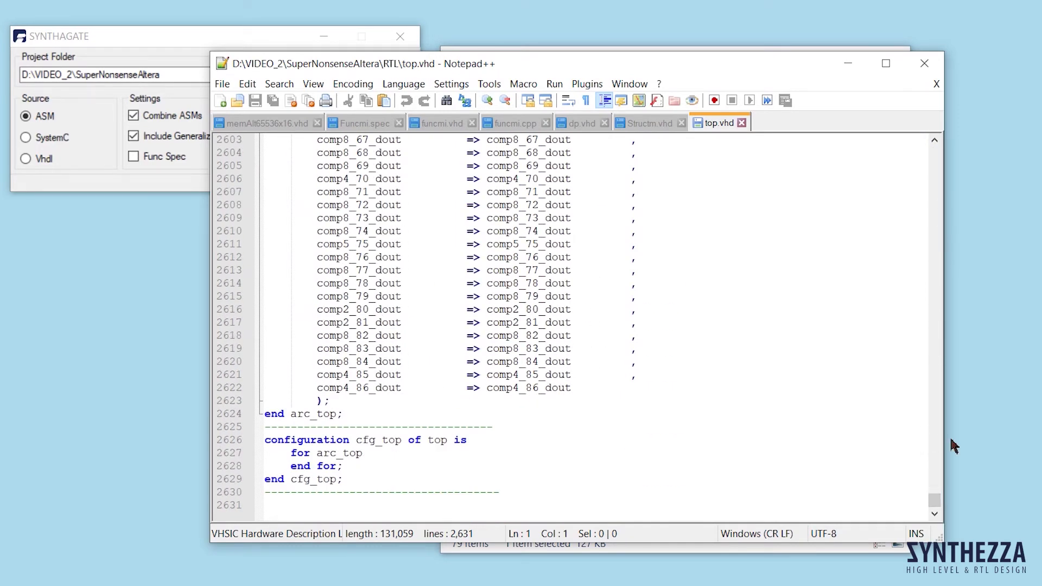
drag(941, 504, 952, 157)
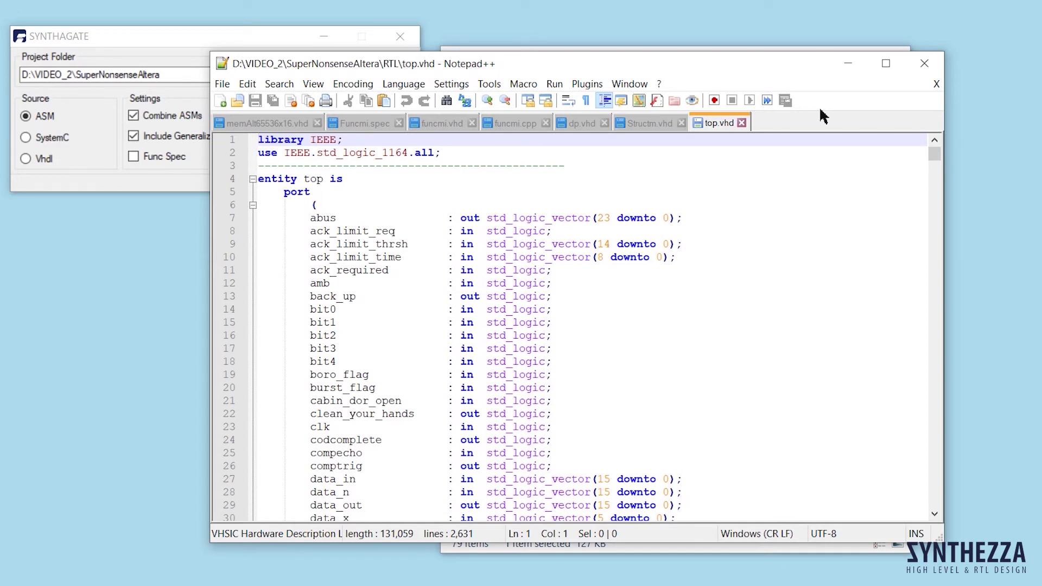
click(926, 69)
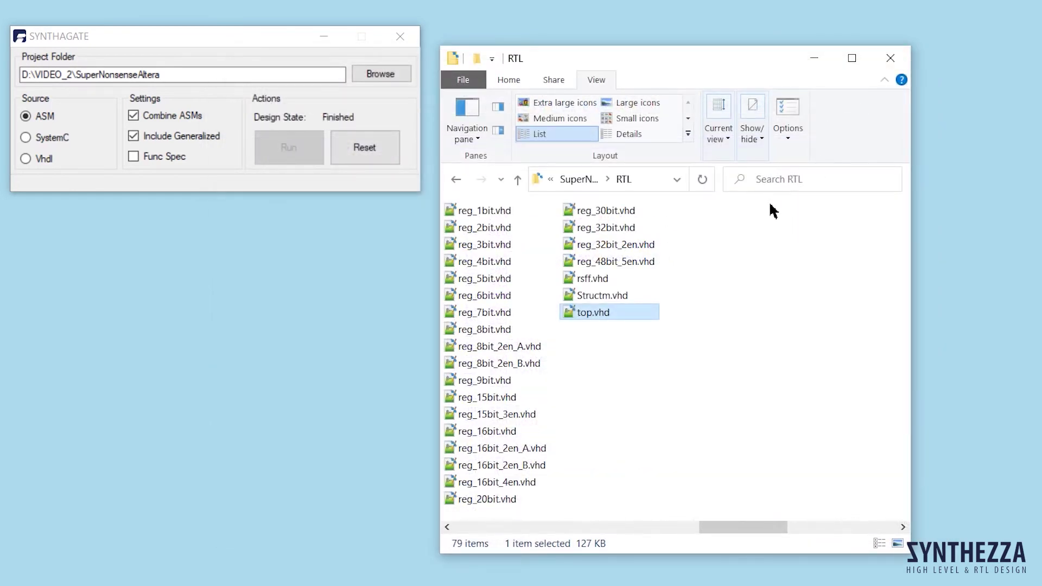
click(575, 181)
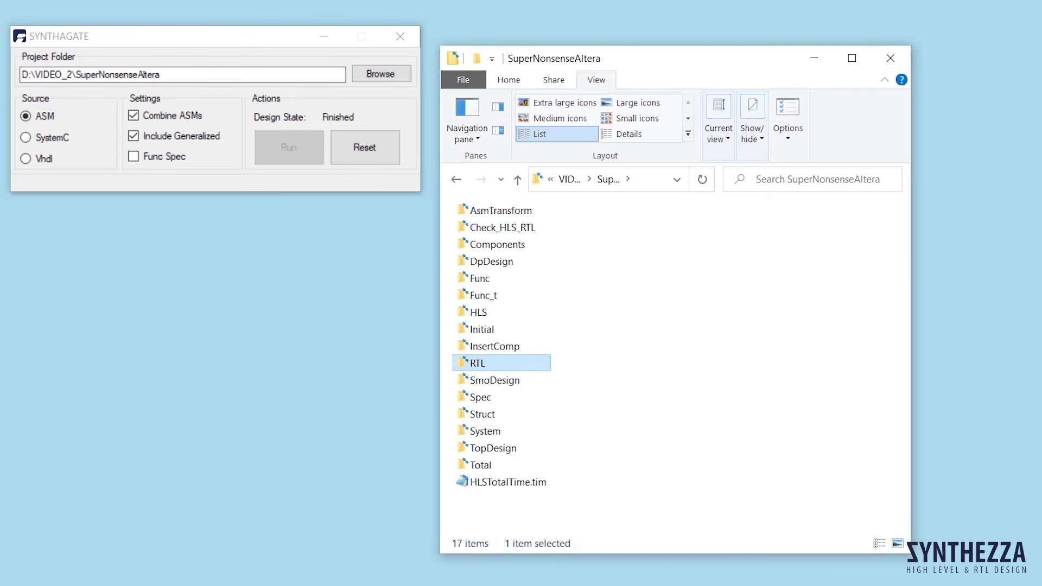
Minimize the SuperNonsenseAltera folder window and bring up the WashRoom project folder
click(813, 58)
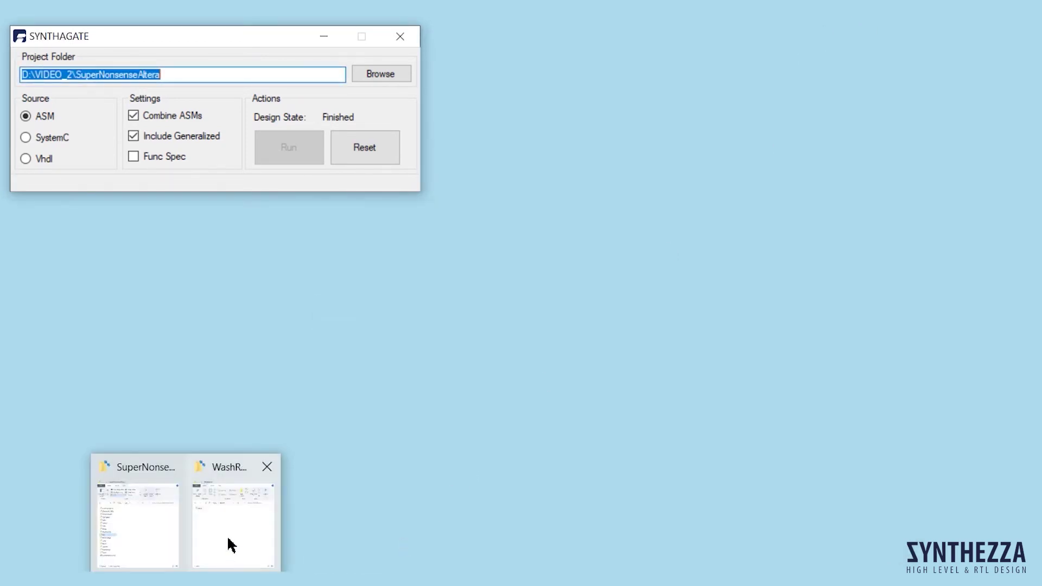
click(233, 531)
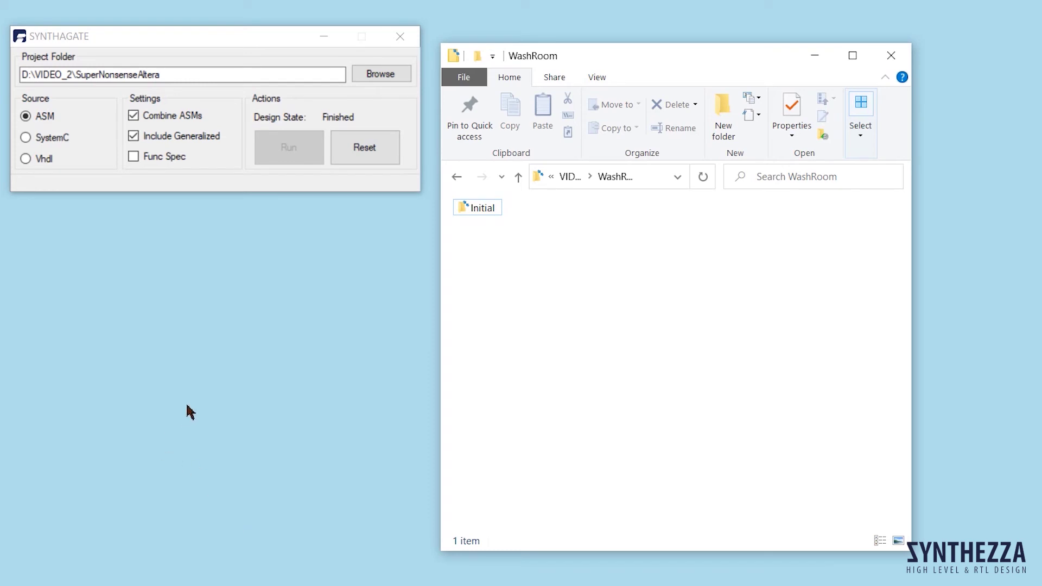
Open washroom.asd from the Initial folder in ASMCreator and set the zoom to 60% to view the whole flowchart
double_click(486, 209)
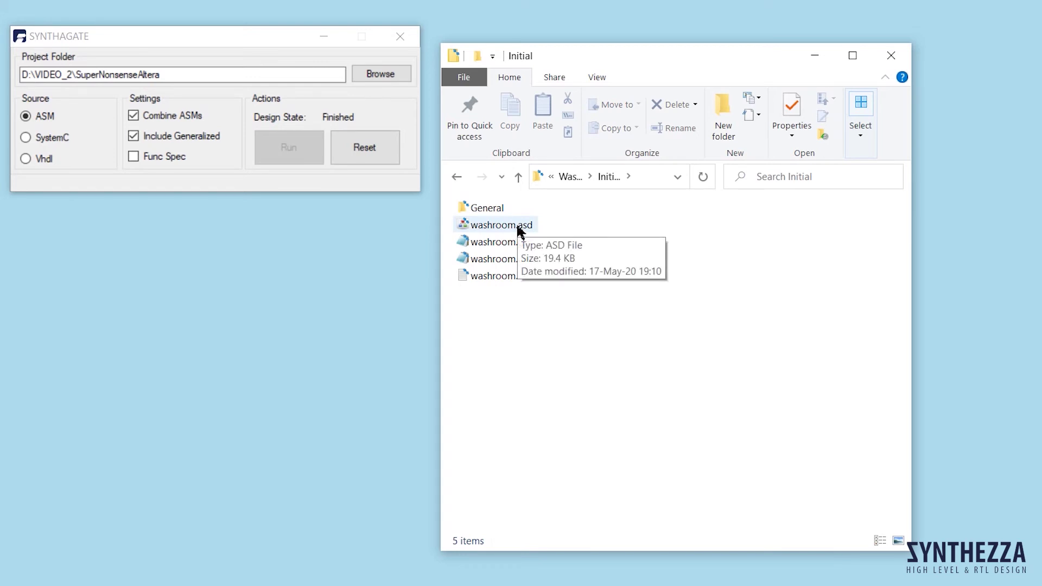
double_click(518, 226)
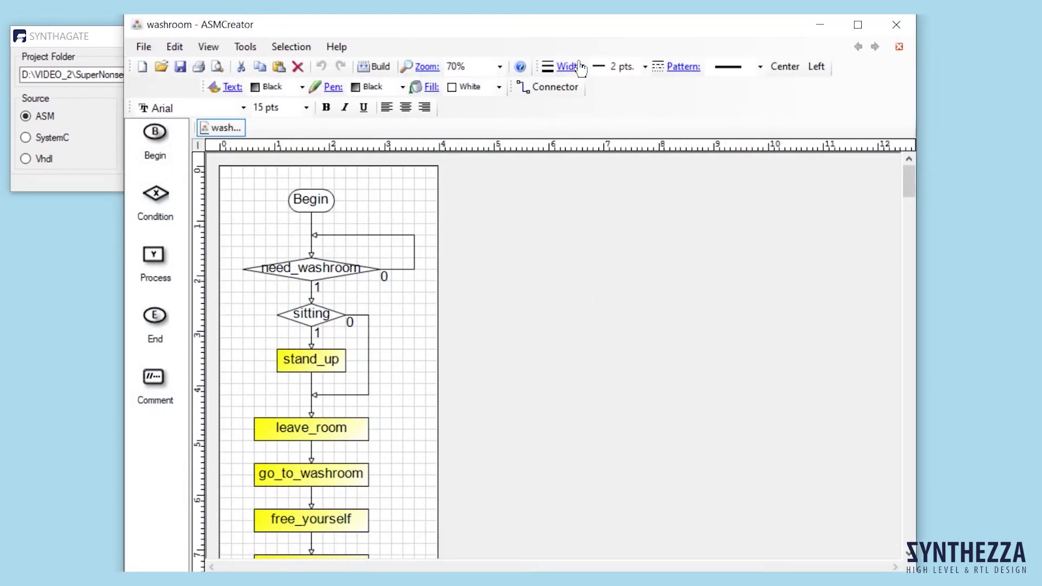
drag(911, 188, 914, 266)
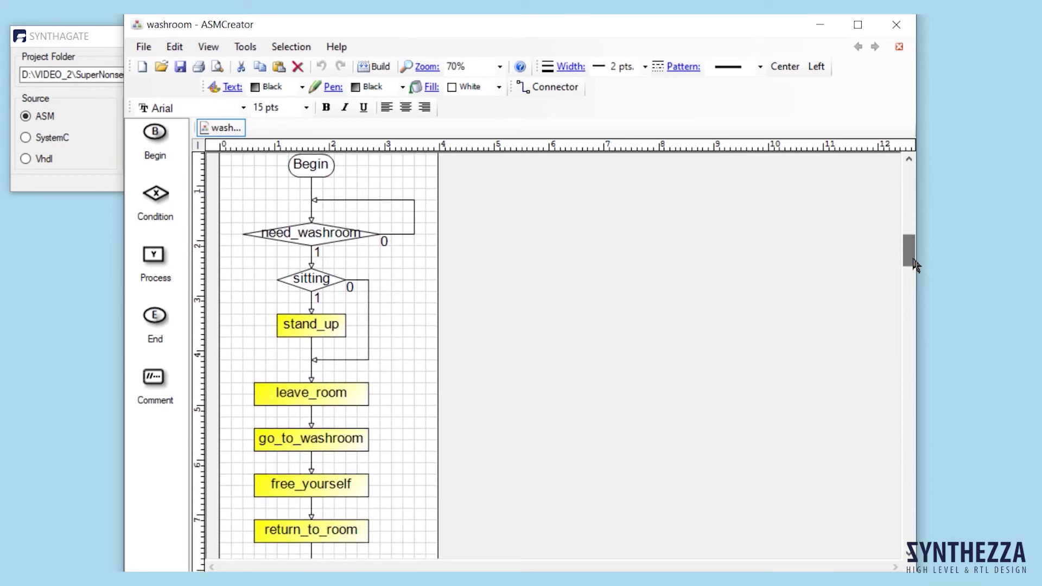
click(503, 68)
click(483, 148)
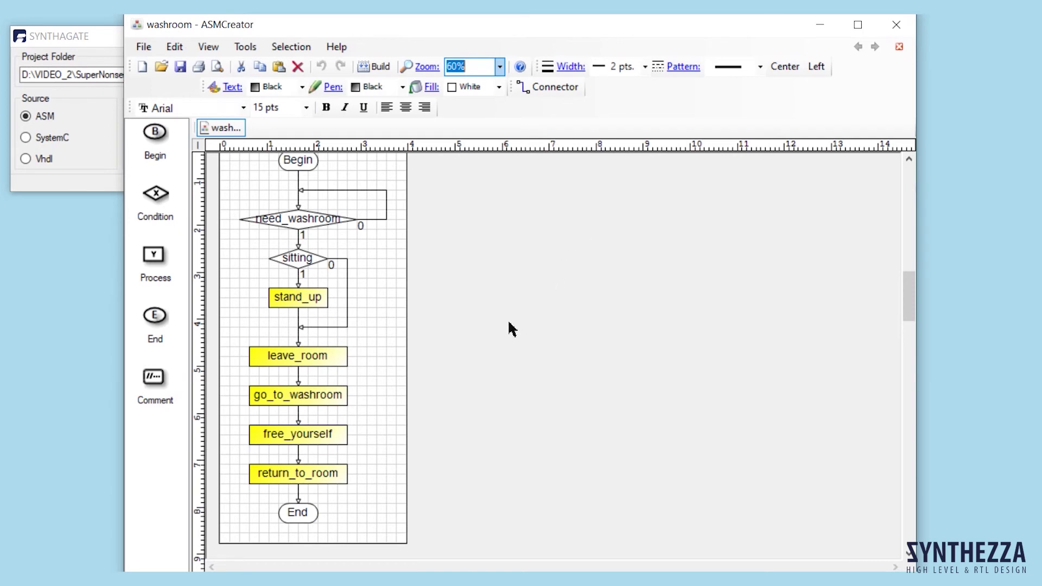
Open the free_yourself block's own diagram to view its operators, and minimize ASMCreator
right_click(303, 429)
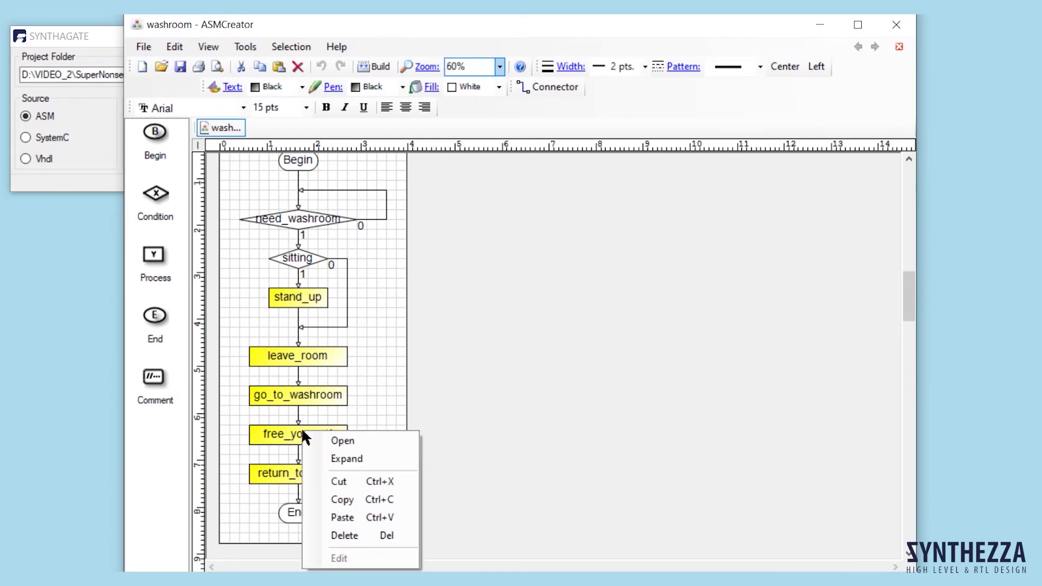
click(348, 443)
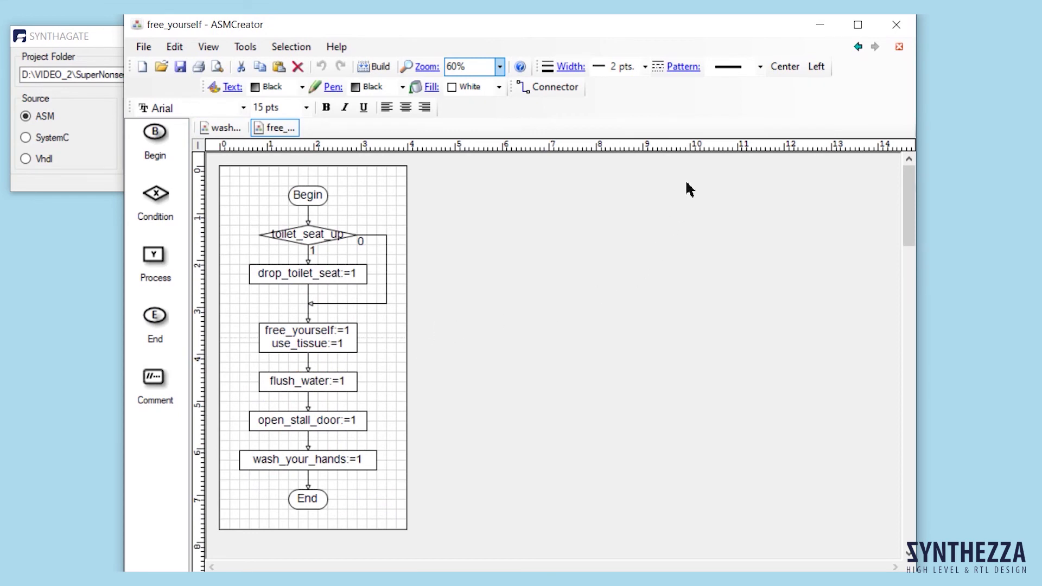
click(822, 27)
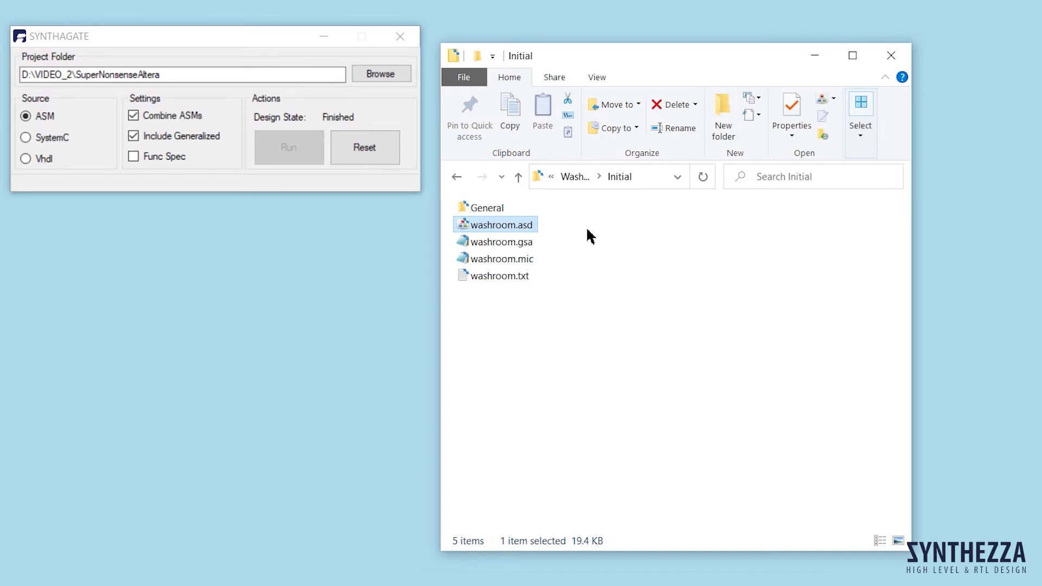
Return to the WashRoom folder and copy its full path
click(577, 177)
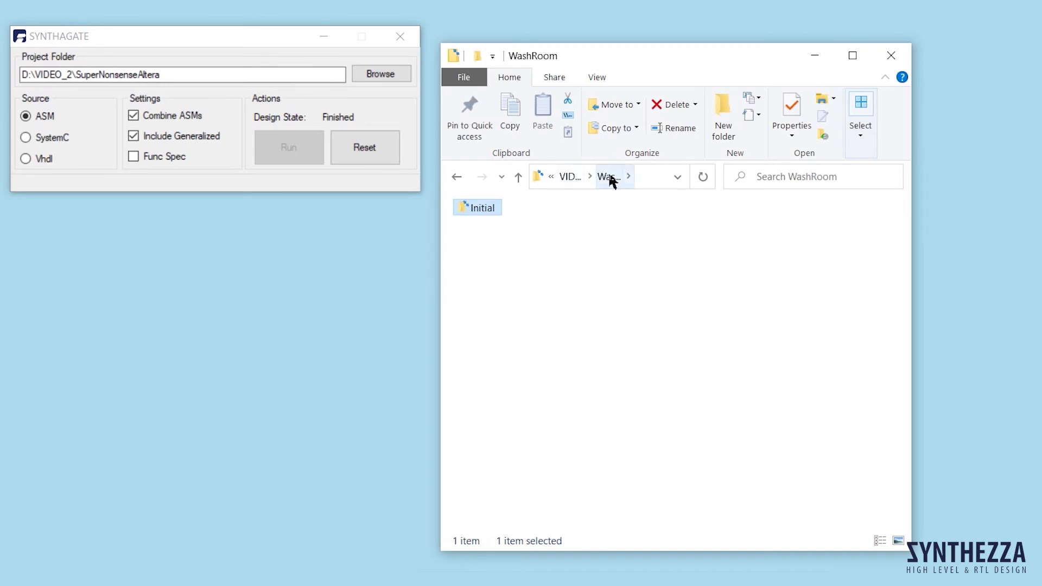
click(629, 177)
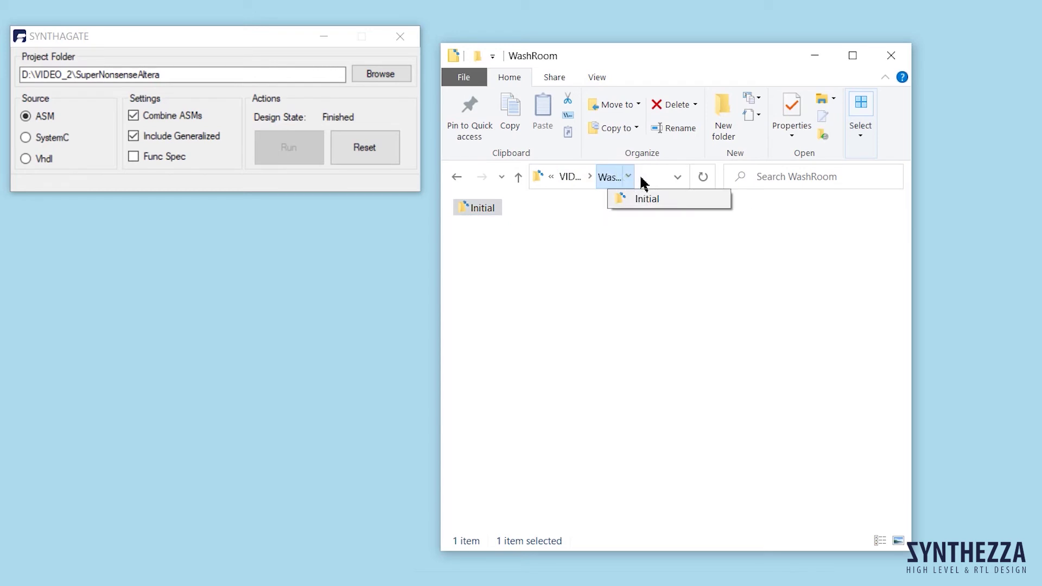
click(644, 181)
key(ctrl+c)
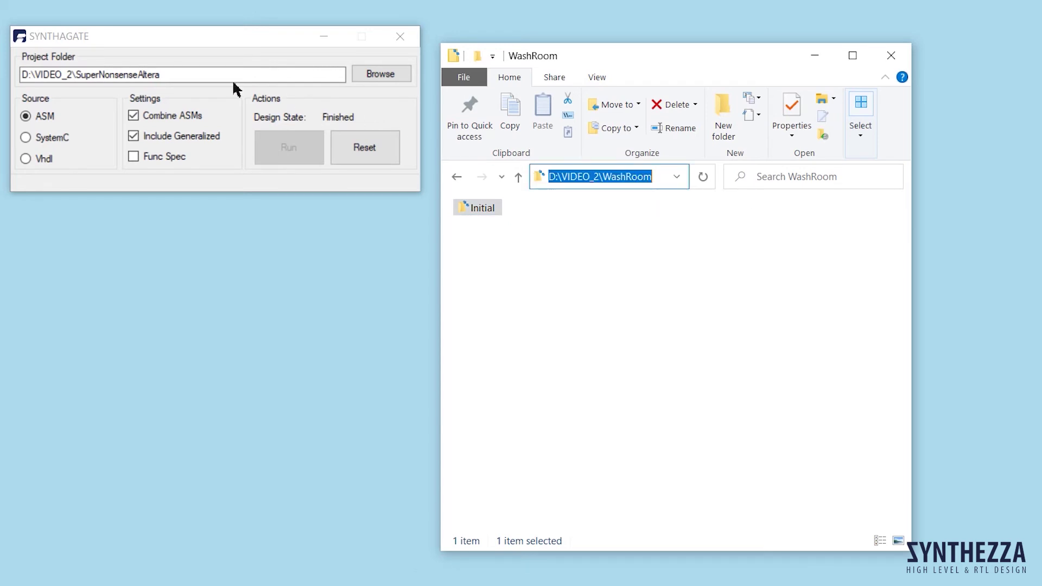
Reset the SYNTHAGATE design state and set the project folder to D:\VIDEO_2\WashRoom
click(383, 155)
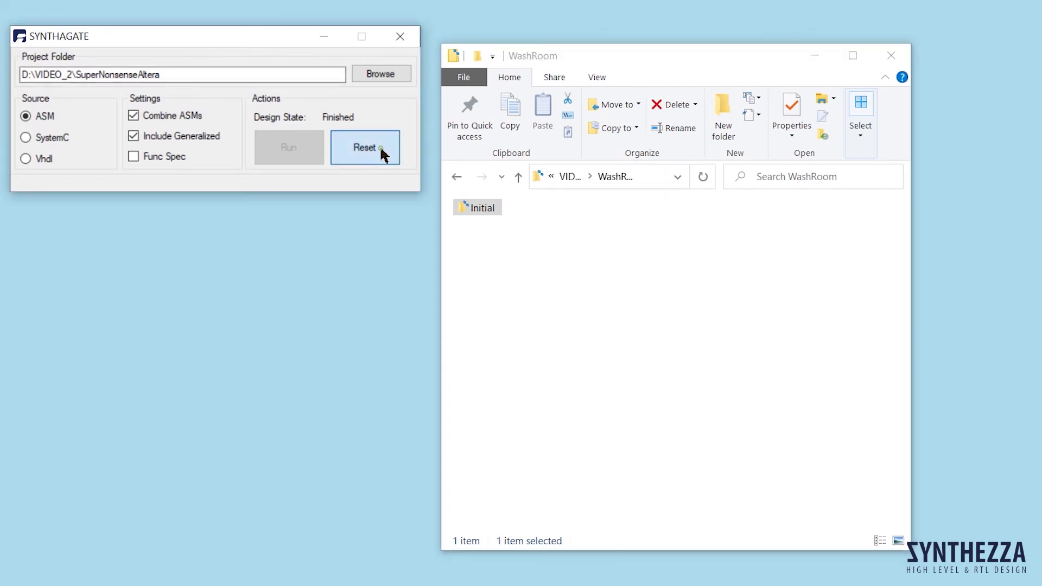
drag(175, 77, 108, 76)
double_click(168, 75)
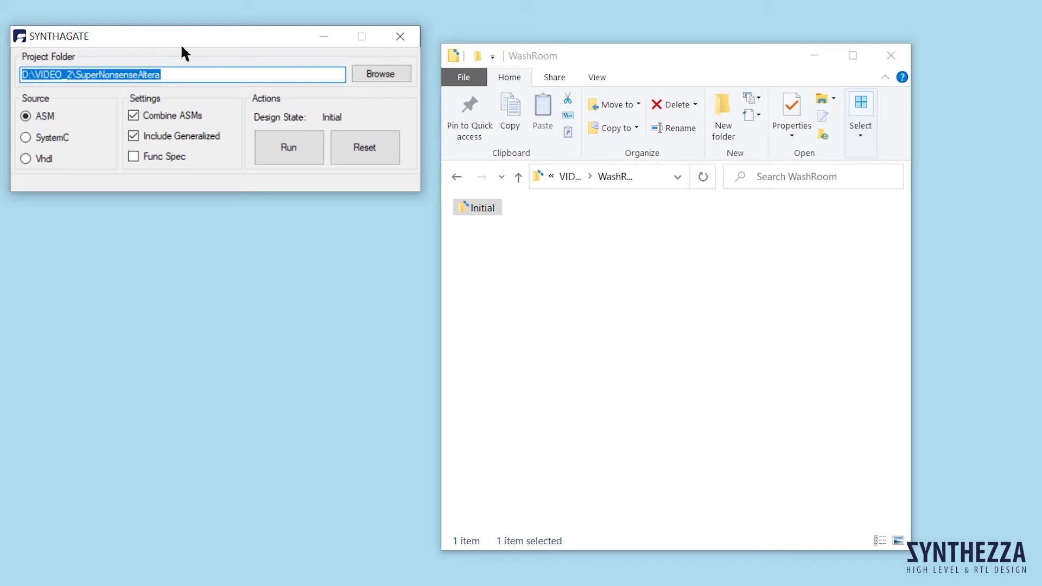
key(ctrl+v)
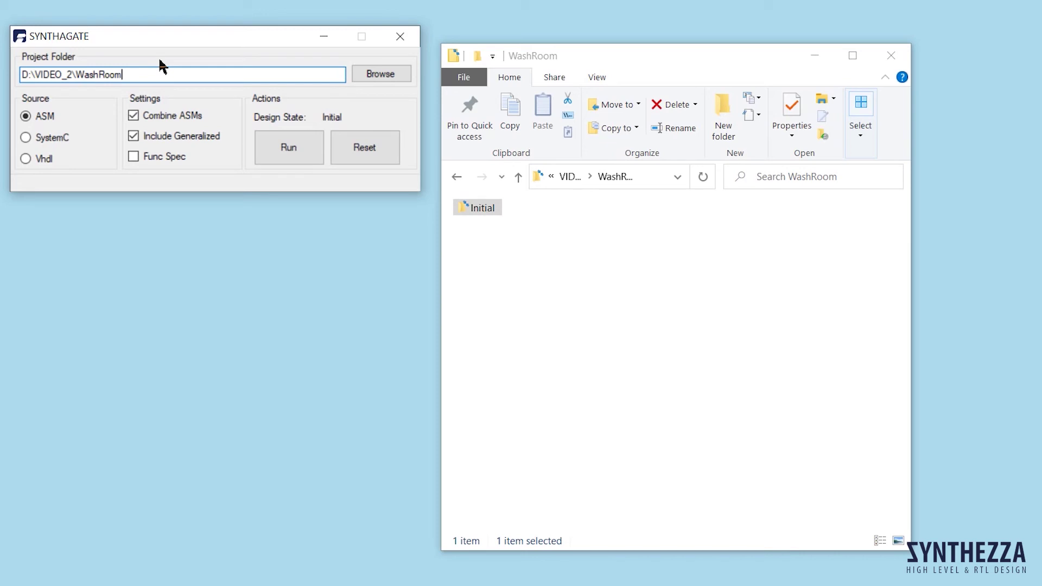
Enable Func Spec, disable Combine ASMs, and run the WashRoom synthesis, acknowledging the FuncSpecBuilder message
click(133, 157)
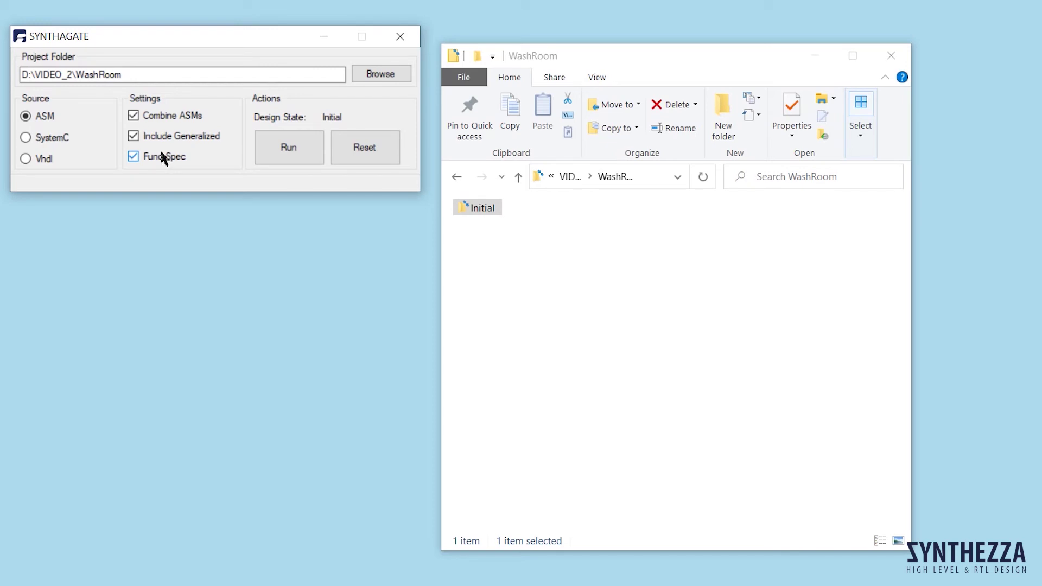
click(133, 114)
click(276, 146)
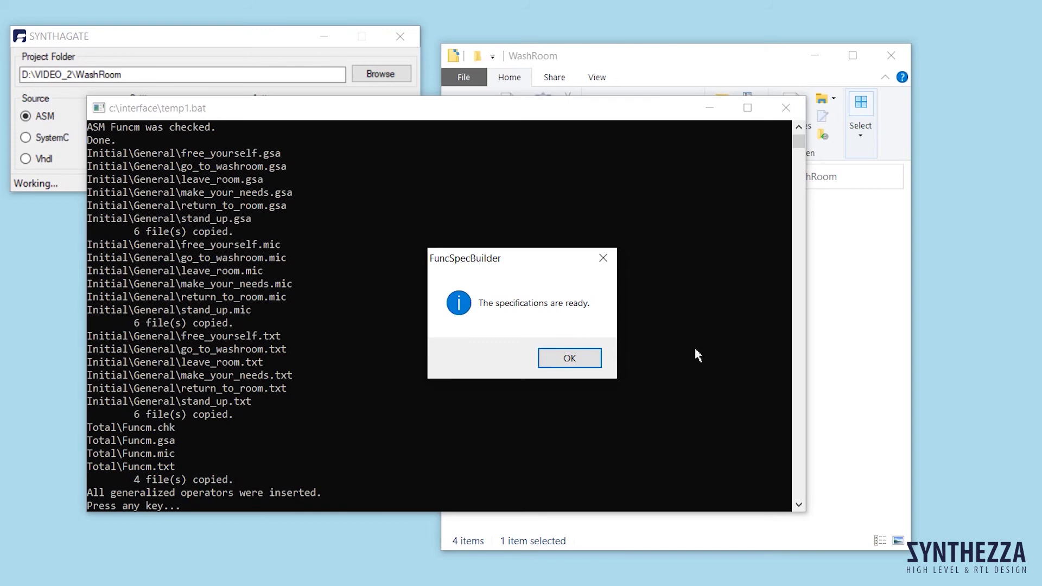
click(570, 360)
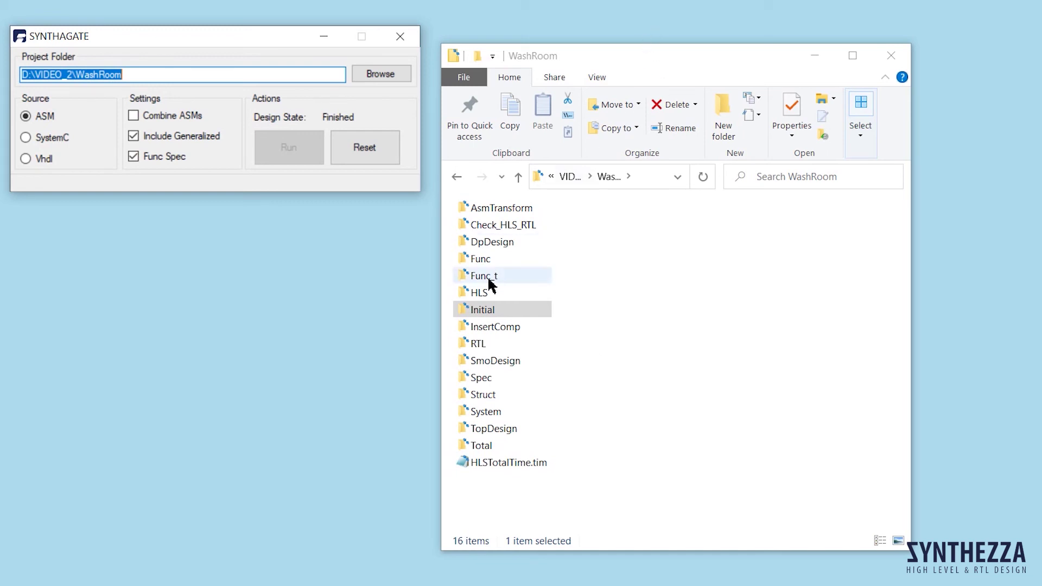
Open funcmi.vhd in the HLS folder, examine its ports, FSM states and closing process, and close it
double_click(480, 293)
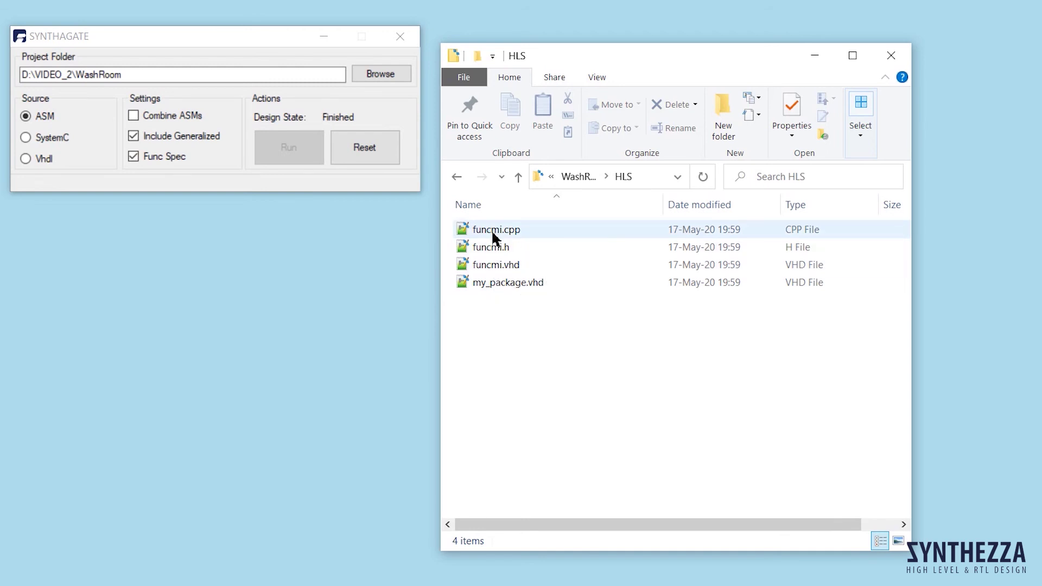
double_click(496, 266)
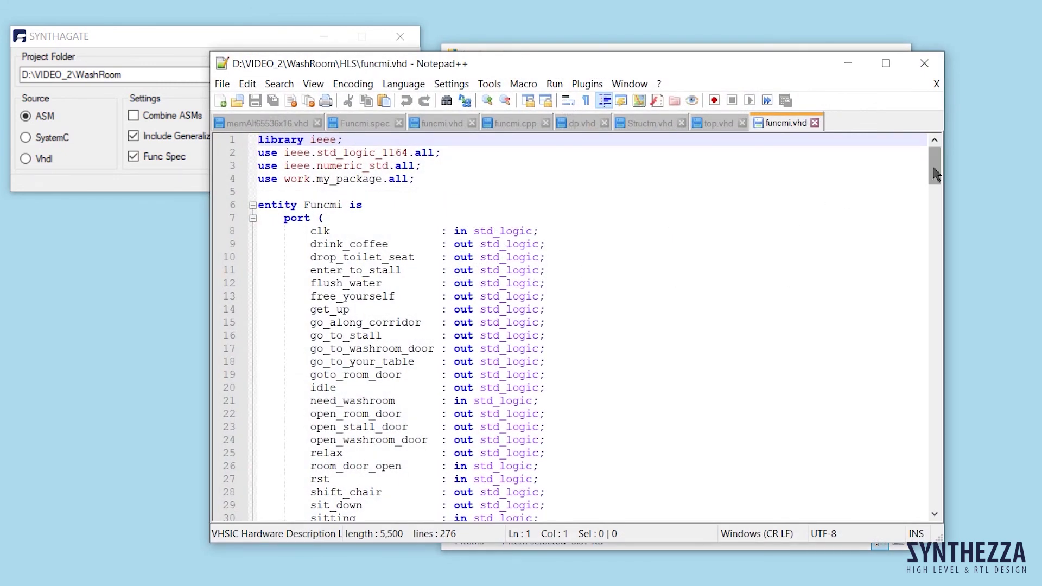
drag(934, 168, 934, 207)
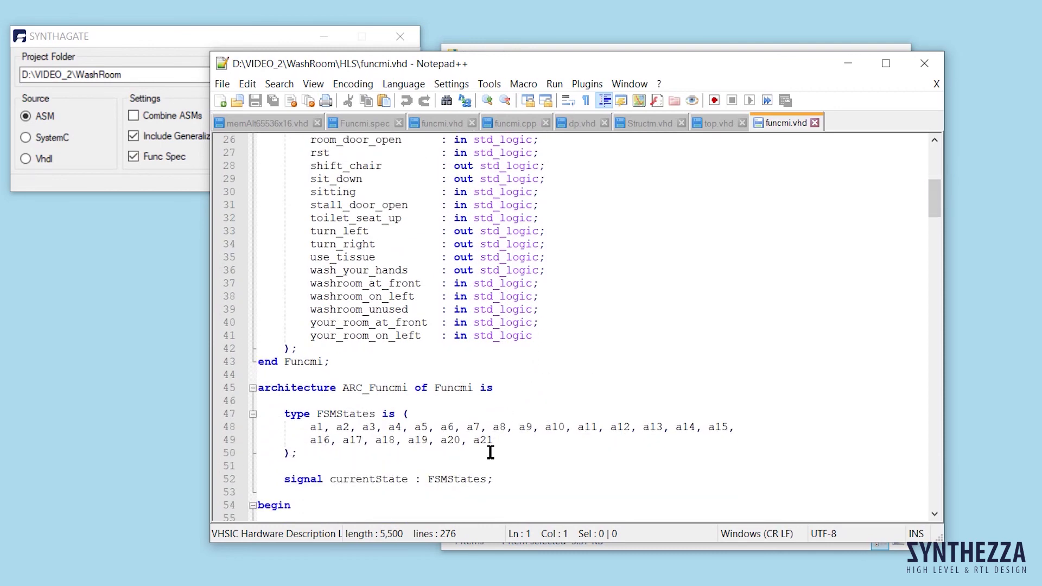
drag(933, 215, 933, 516)
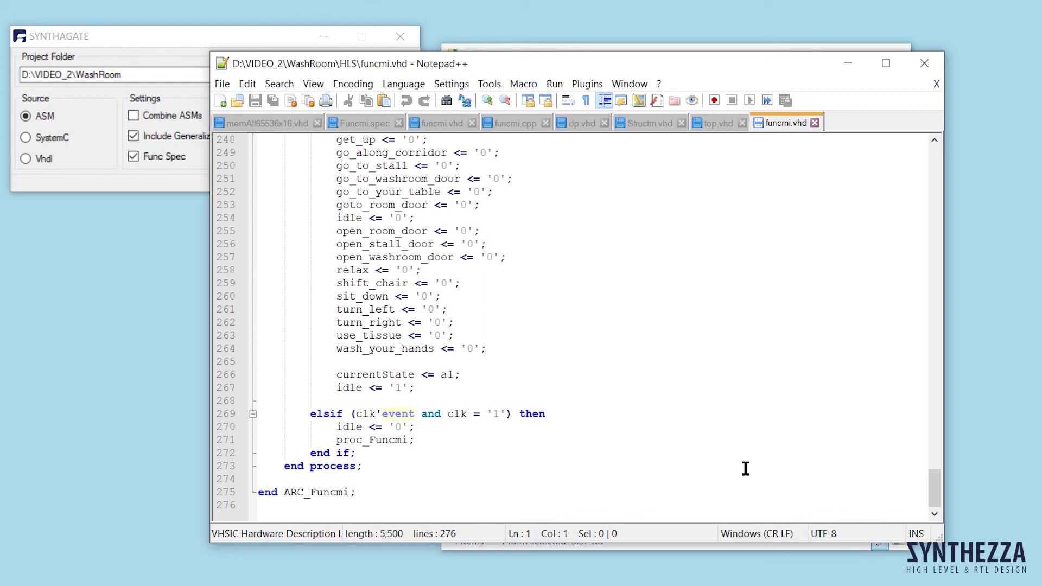
click(926, 66)
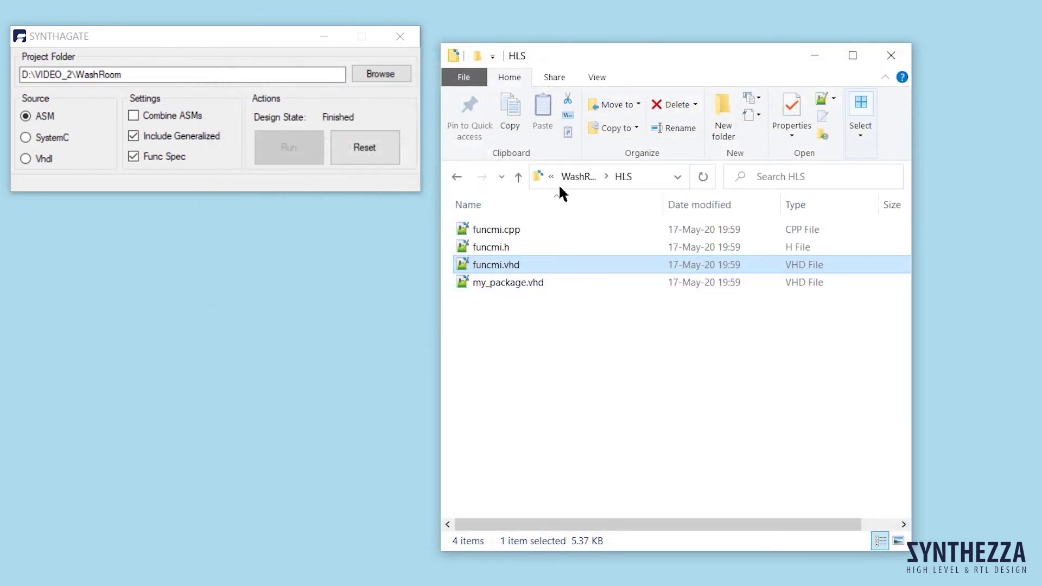
Return to the WashRoom folder and open the data path file dp.vhd from its RTL folder
click(573, 183)
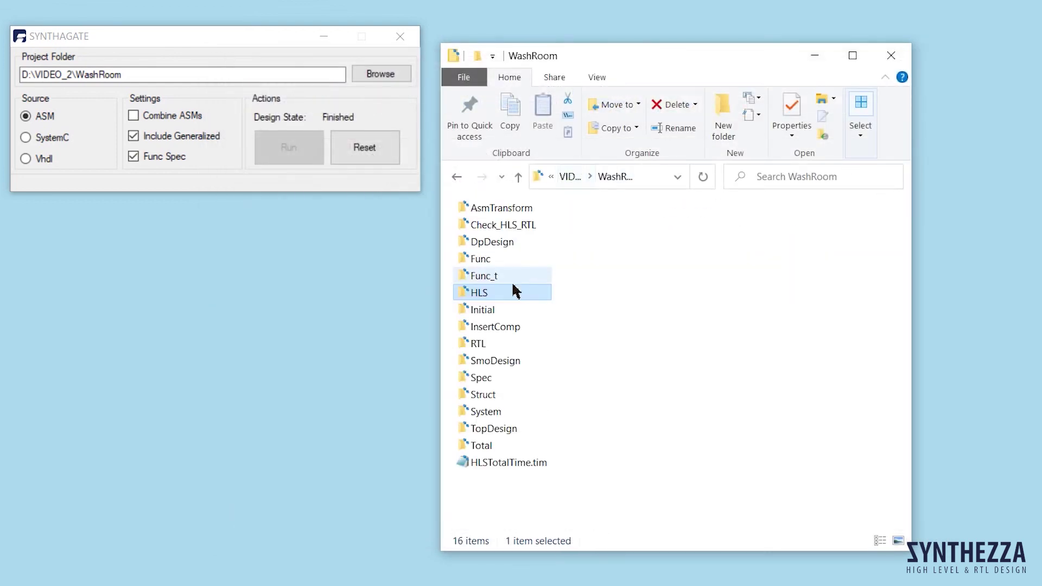
double_click(484, 346)
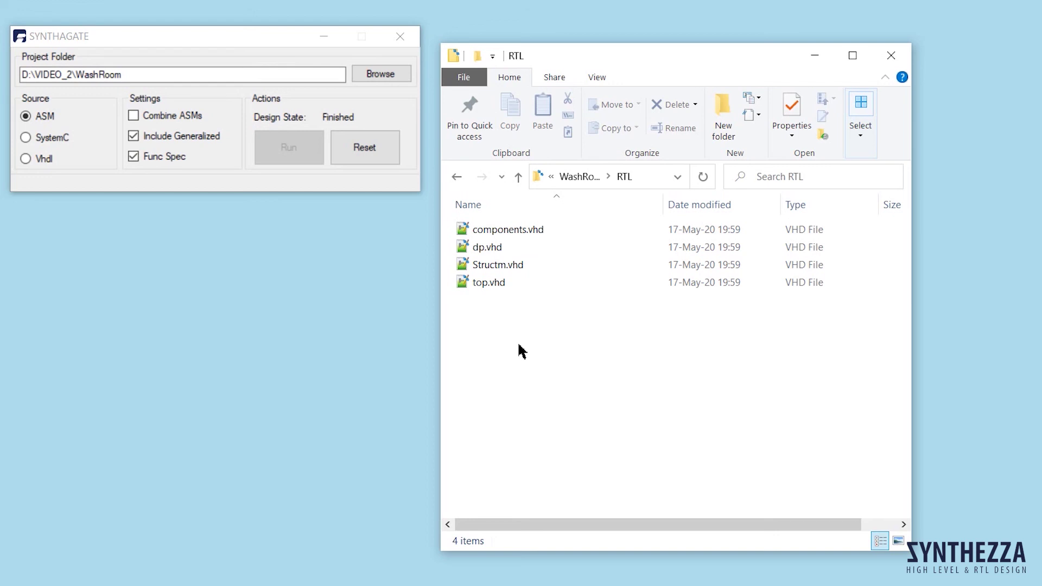
double_click(502, 247)
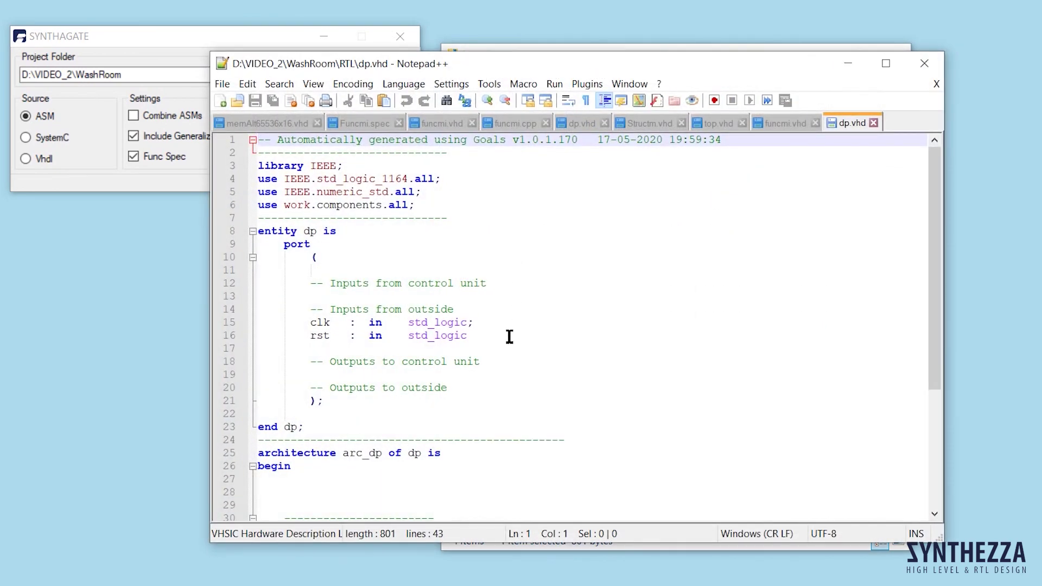